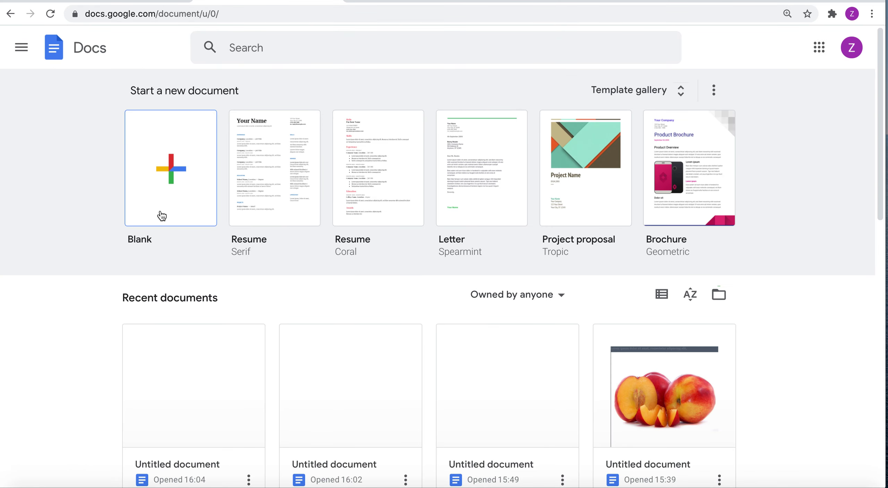
- Create a blank document and set its zoom level to 50%
{"action": "left_click", "coordinate": [157, 141]}
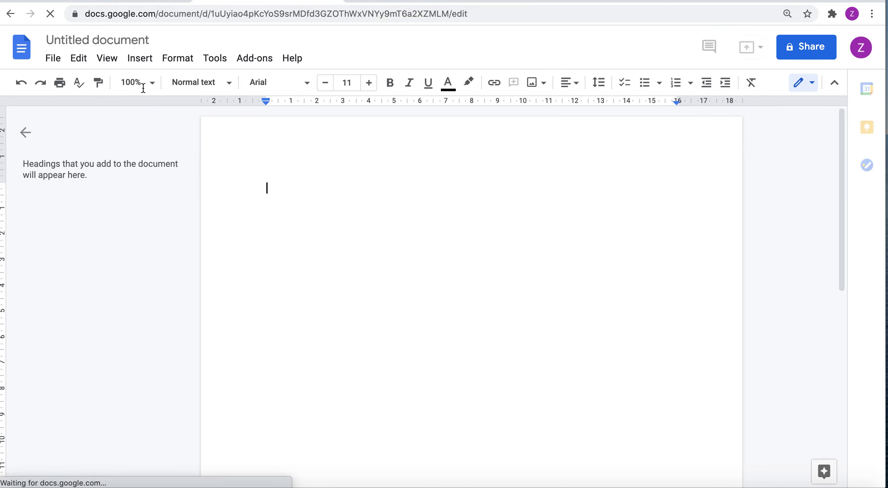
{"action": "left_click", "coordinate": [151, 82]}
{"action": "left_click", "coordinate": [130, 141]}
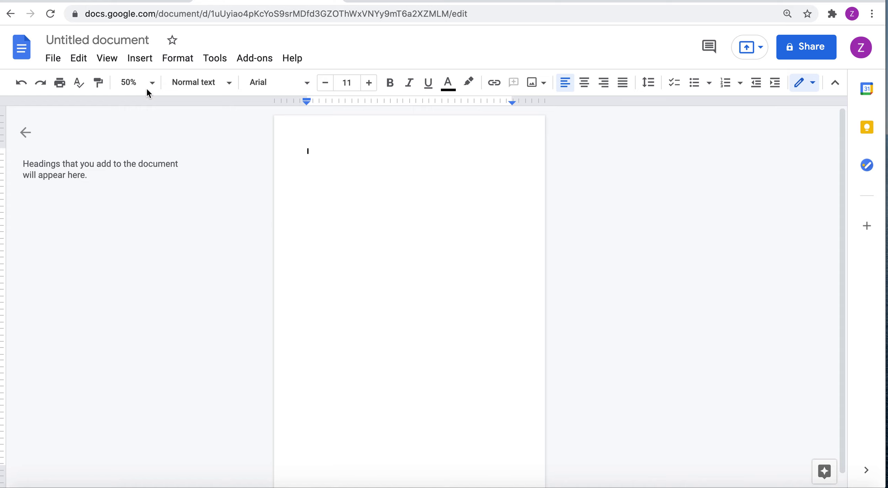
- Insert the image call.png from the computer's youtube folder into the document and select it
{"action": "left_click", "coordinate": [146, 66]}
{"action": "mouse_move", "coordinate": [150, 88]}
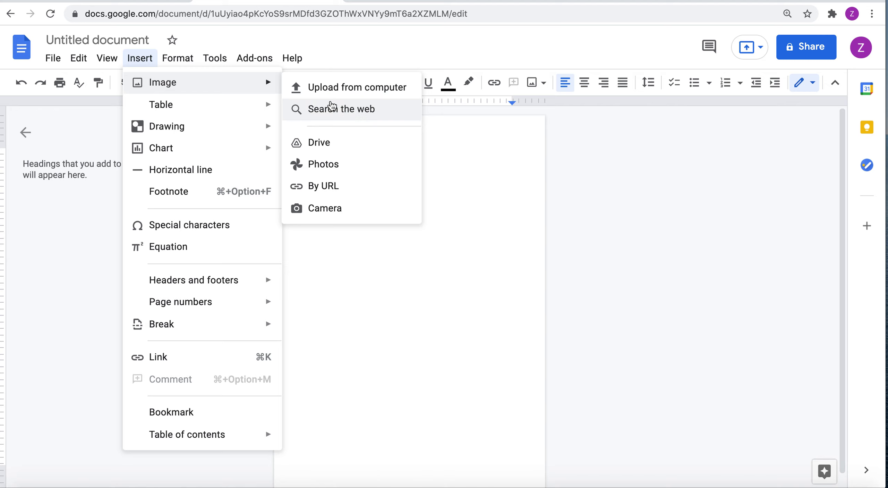
{"action": "left_click", "coordinate": [341, 94]}
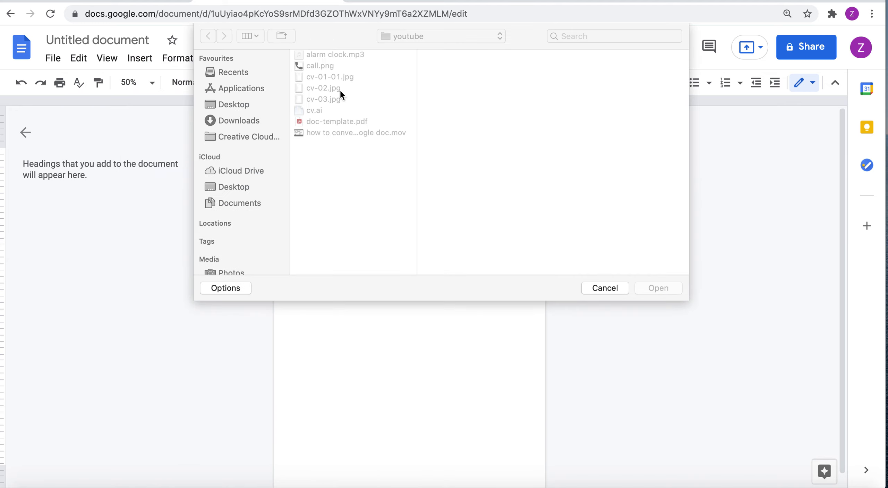
{"action": "left_click", "coordinate": [317, 65]}
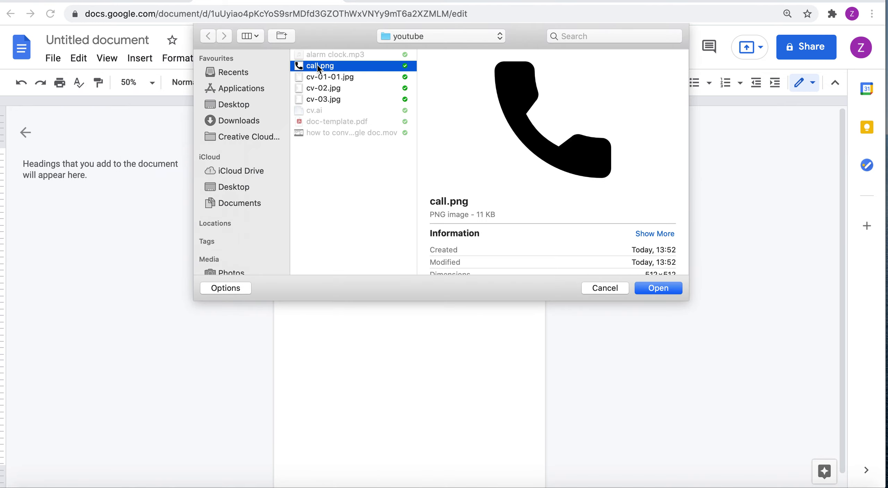
{"action": "left_click", "coordinate": [669, 287]}
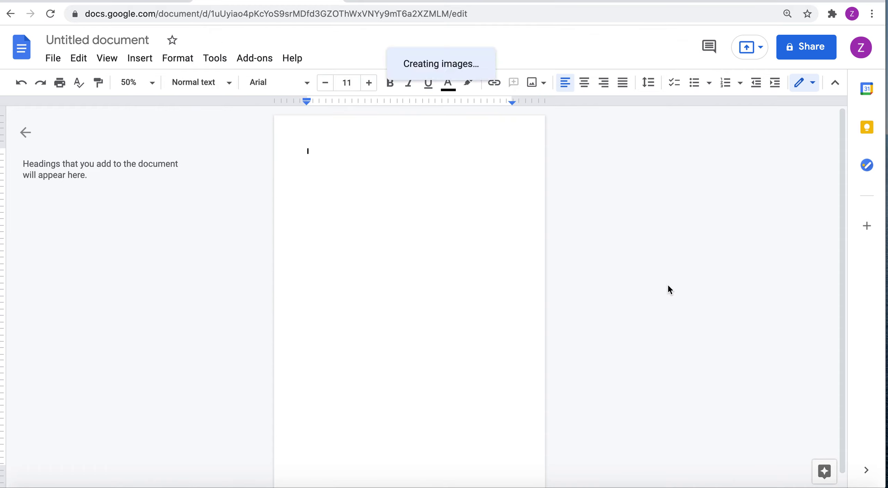
{"action": "left_click", "coordinate": [459, 290]}
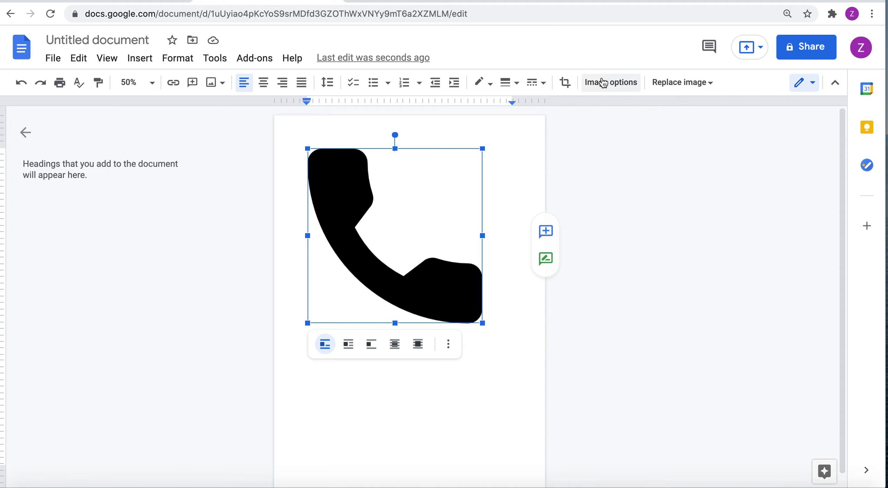
- Show the phone image's options, place it behind text and set it to Fix position on page
{"action": "left_click", "coordinate": [615, 84]}
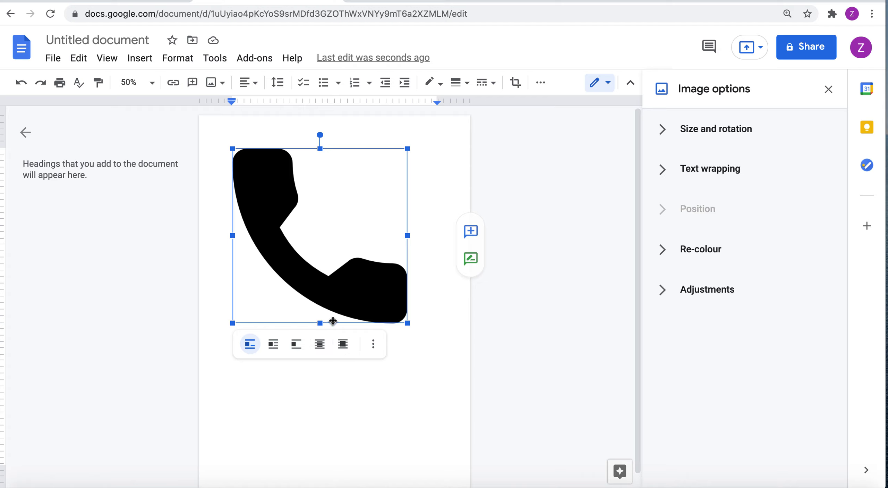
{"action": "left_click", "coordinate": [322, 348]}
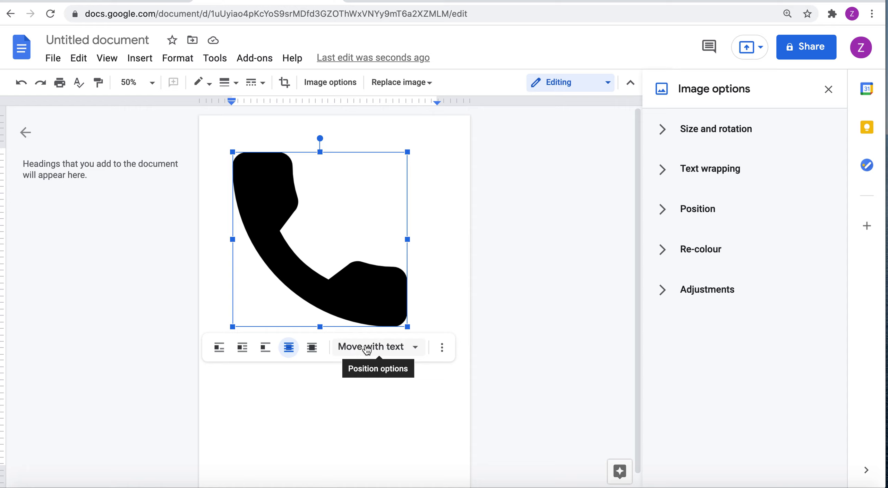
{"action": "left_click", "coordinate": [415, 353]}
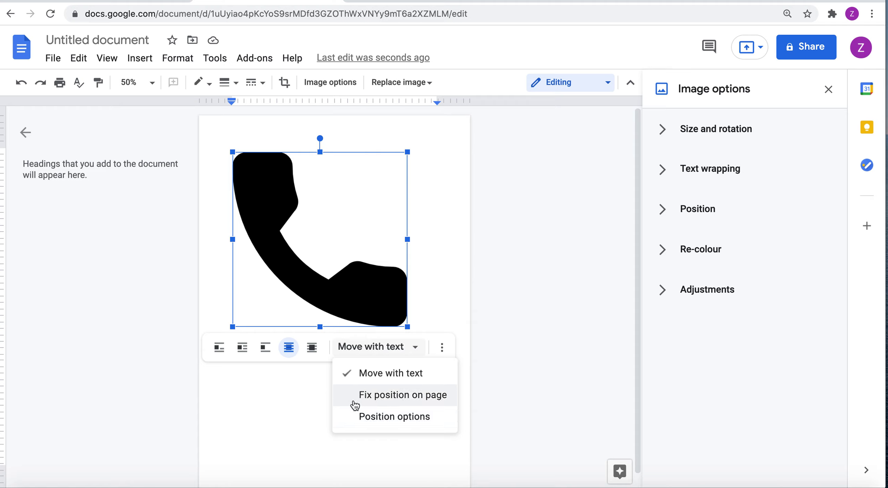
{"action": "left_click", "coordinate": [399, 400]}
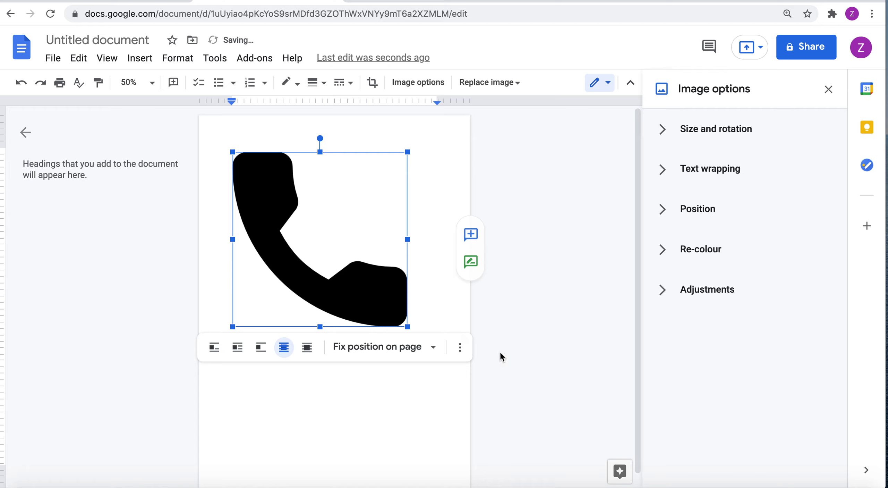
- Shrink the phone image to about 6.6 cm square and place it near the page's upper-left corner
{"action": "left_click_drag", "start_coordinate": [359, 283], "coordinate": [391, 232]}
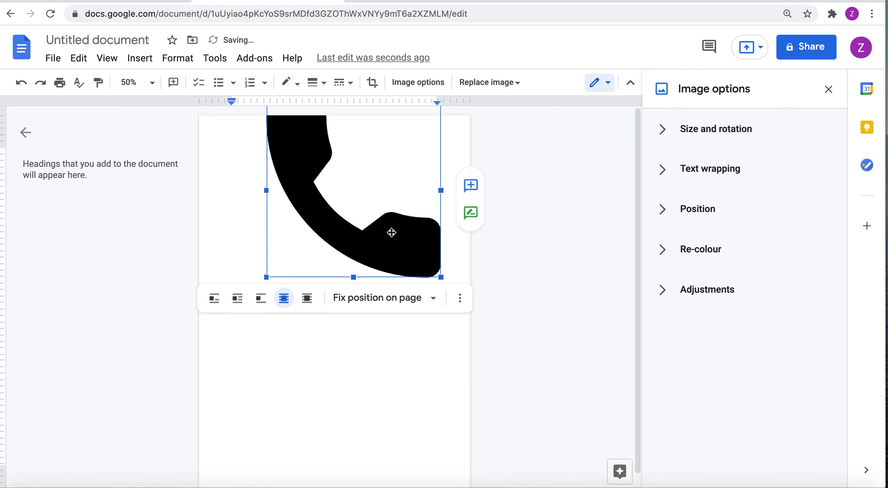
{"action": "key", "text": "ctrl+z"}
{"action": "left_click_drag", "start_coordinate": [409, 177], "coordinate": [234, 170]}
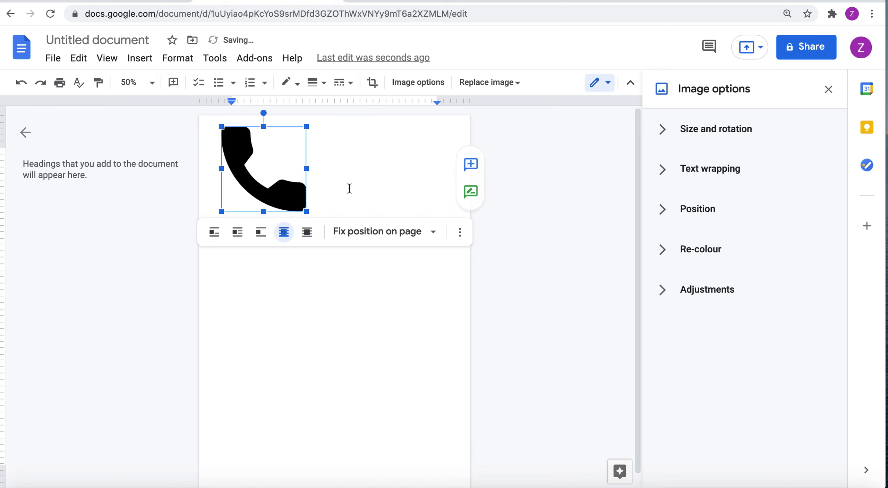
{"action": "left_click", "coordinate": [337, 190]}
{"action": "left_click_drag", "start_coordinate": [285, 202], "coordinate": [280, 228]}
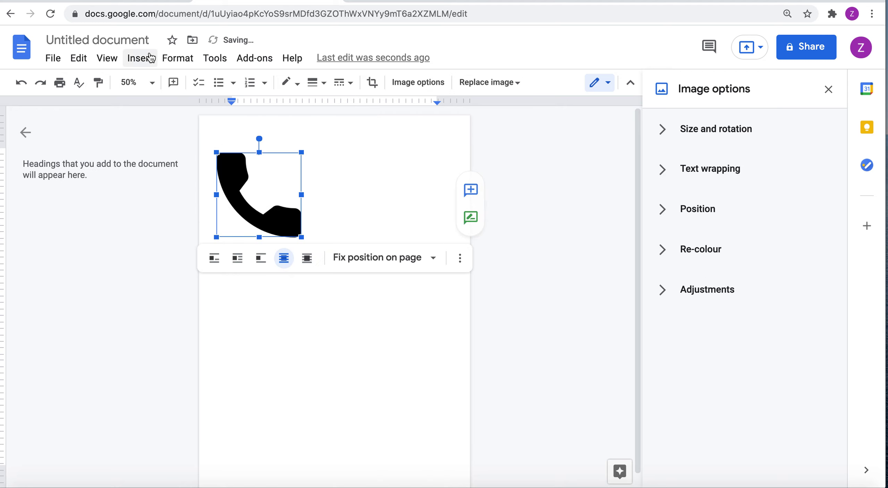
{"action": "left_click", "coordinate": [387, 186]}
{"action": "left_click", "coordinate": [289, 218]}
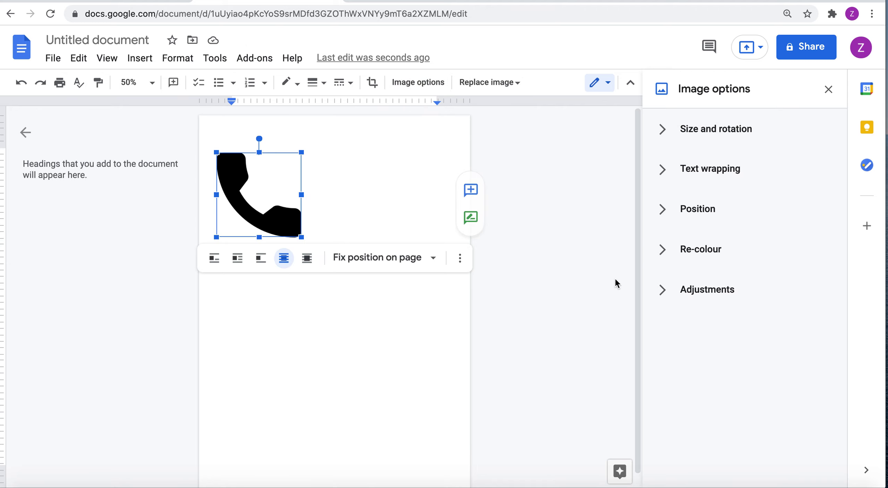
- Enlarge the phone image to 8.45 cm wide and high with its aspect ratio locked
{"action": "left_click", "coordinate": [692, 129]}
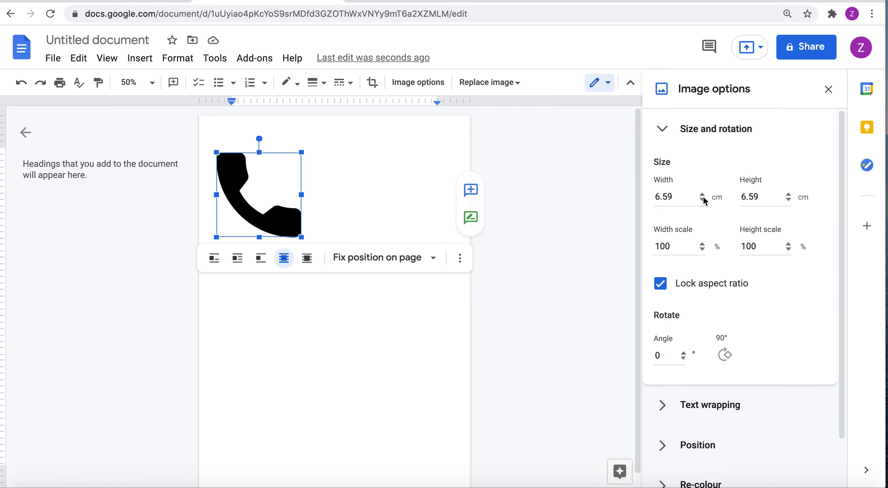
{"action": "left_click", "coordinate": [703, 195]}
{"action": "left_click", "coordinate": [702, 194]}
{"action": "left_click", "coordinate": [703, 195]}
{"action": "left_click_drag", "start_coordinate": [307, 242], "coordinate": [339, 275]}
{"action": "left_click_drag", "start_coordinate": [341, 152], "coordinate": [311, 173]}
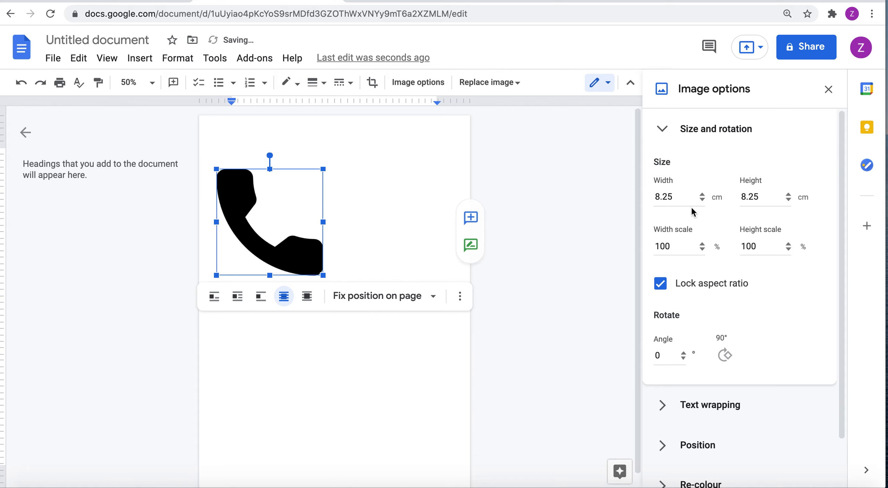
{"action": "left_click", "coordinate": [701, 195]}
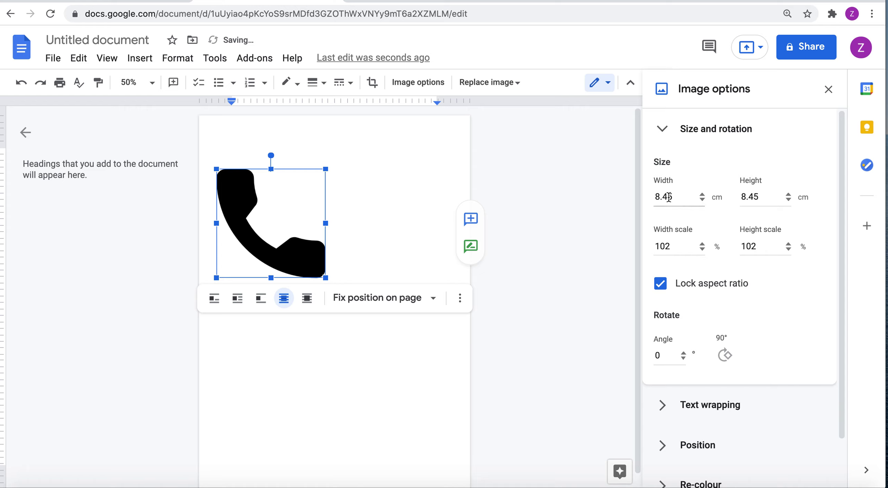
- Unlock the phone image's aspect ratio and stretch it freely to about 8 cm wide by 9.2 cm high
{"action": "left_click", "coordinate": [659, 286]}
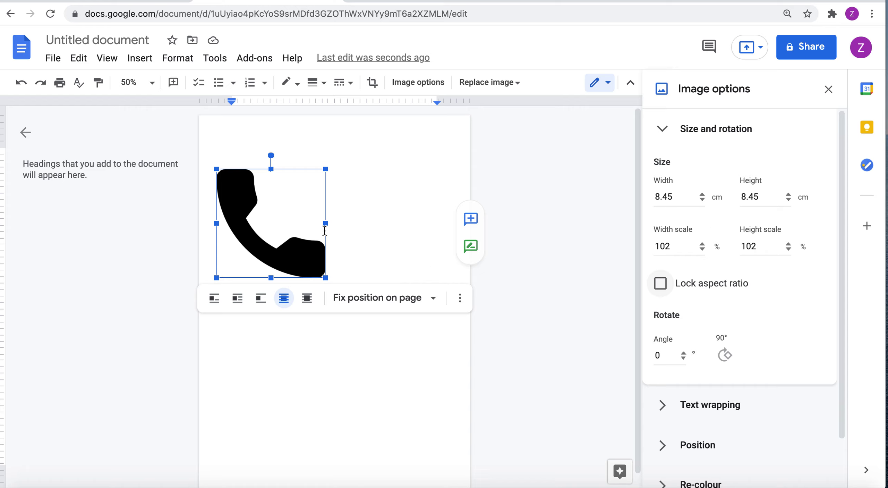
{"action": "left_click_drag", "start_coordinate": [326, 227], "coordinate": [280, 238]}
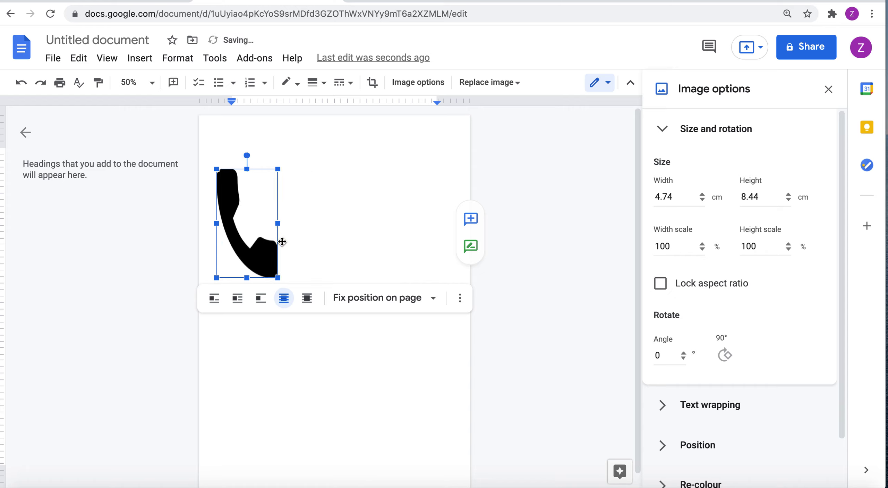
{"action": "left_click_drag", "start_coordinate": [247, 279], "coordinate": [297, 258]}
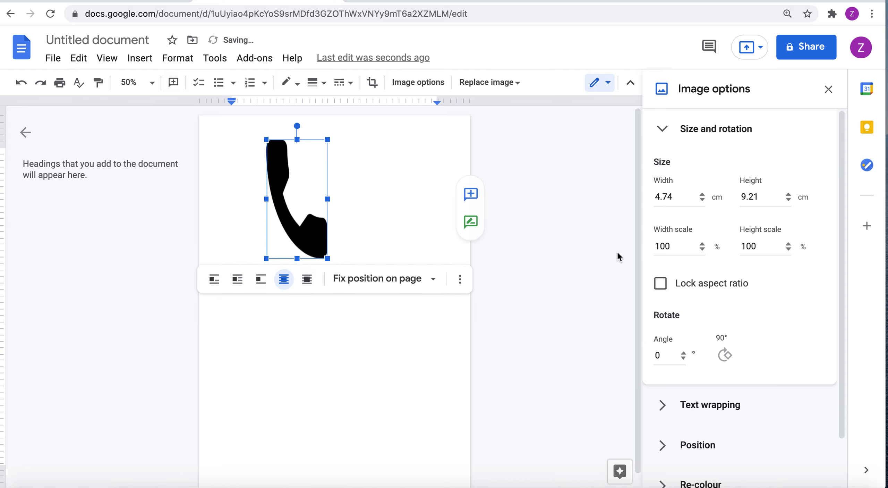
{"action": "left_click_drag", "start_coordinate": [329, 201], "coordinate": [369, 198]}
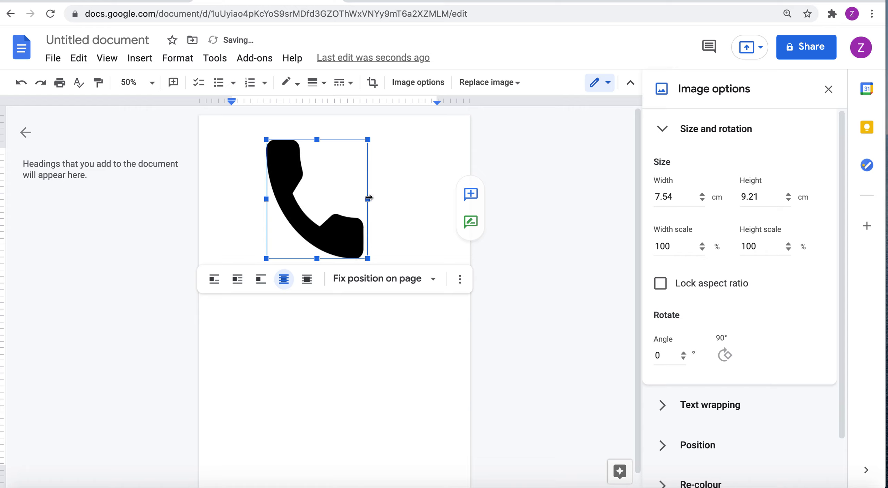
- Lock the aspect ratio, scale the phone image to about 4.8 by 5.5 cm and move it toward the page's upper-left corner
{"action": "left_click", "coordinate": [660, 283]}
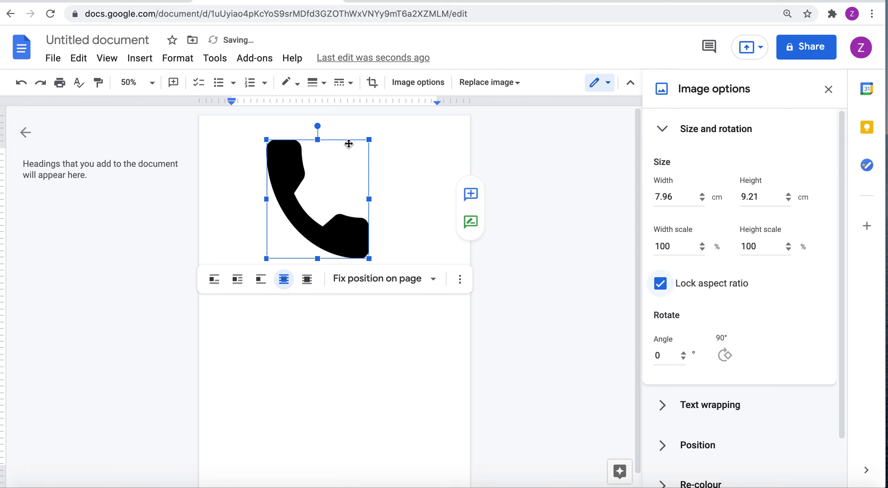
{"action": "left_click_drag", "start_coordinate": [368, 139], "coordinate": [326, 189]}
{"action": "left_click_drag", "start_coordinate": [307, 244], "coordinate": [266, 215]}
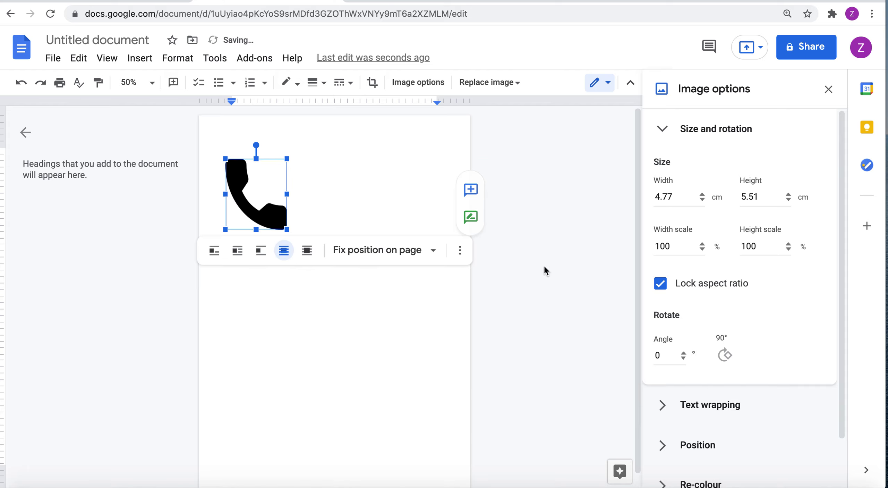
- Try tilting the phone image a few degrees clockwise and return its rotation angle to 0°
{"action": "left_click", "coordinate": [683, 353]}
{"action": "left_click", "coordinate": [683, 352]}
{"action": "left_click", "coordinate": [683, 352]}
{"action": "left_click", "coordinate": [683, 353]}
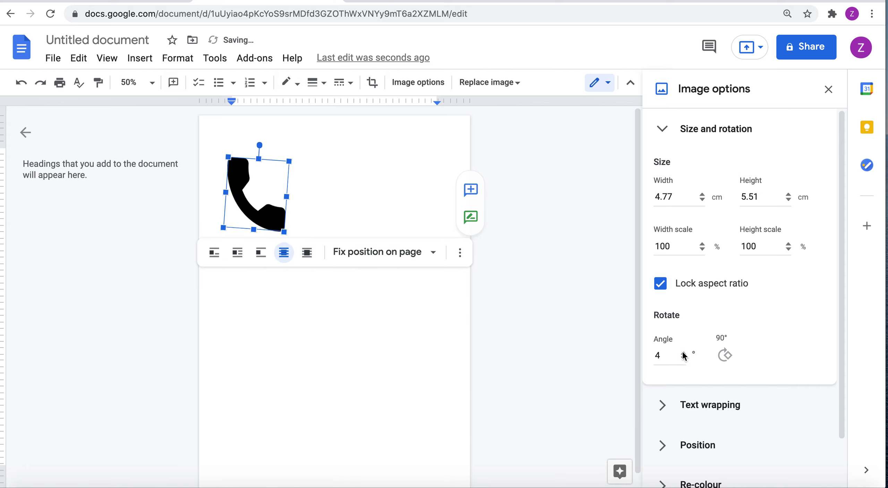
{"action": "left_click", "coordinate": [683, 352]}
{"action": "left_click", "coordinate": [683, 353]}
{"action": "left_click", "coordinate": [683, 352]}
{"action": "left_click", "coordinate": [683, 353]}
{"action": "left_click", "coordinate": [683, 358]}
{"action": "left_click", "coordinate": [683, 358]}
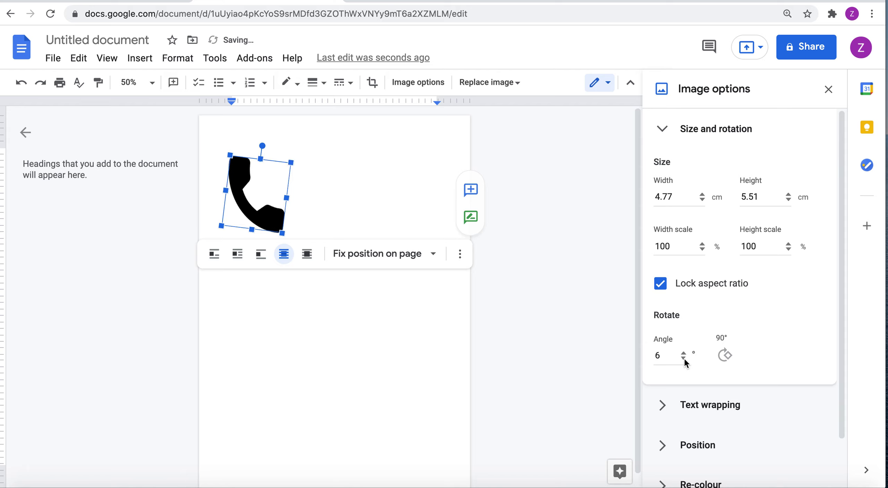
{"action": "left_click", "coordinate": [683, 358]}
{"action": "left_click", "coordinate": [684, 358]}
{"action": "left_click", "coordinate": [683, 358]}
{"action": "left_click", "coordinate": [683, 358]}
{"action": "left_click", "coordinate": [683, 358]}
{"action": "left_click", "coordinate": [683, 358]}
- Rotate the phone image through a full turn in 90° increments
{"action": "left_click", "coordinate": [718, 362]}
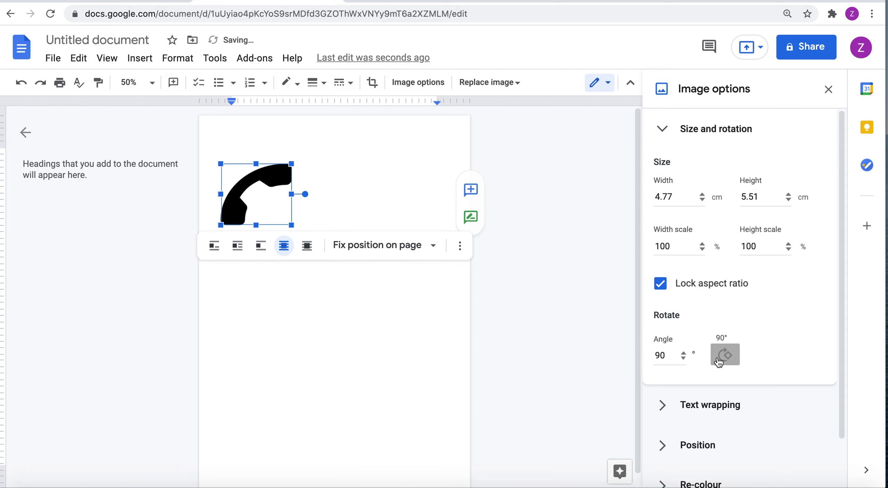
{"action": "left_click", "coordinate": [718, 361]}
{"action": "left_click", "coordinate": [718, 361]}
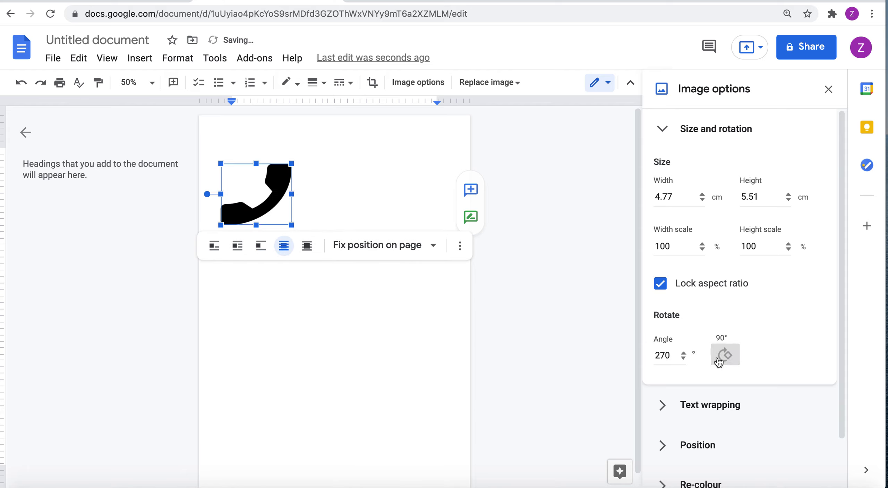
{"action": "left_click", "coordinate": [718, 362]}
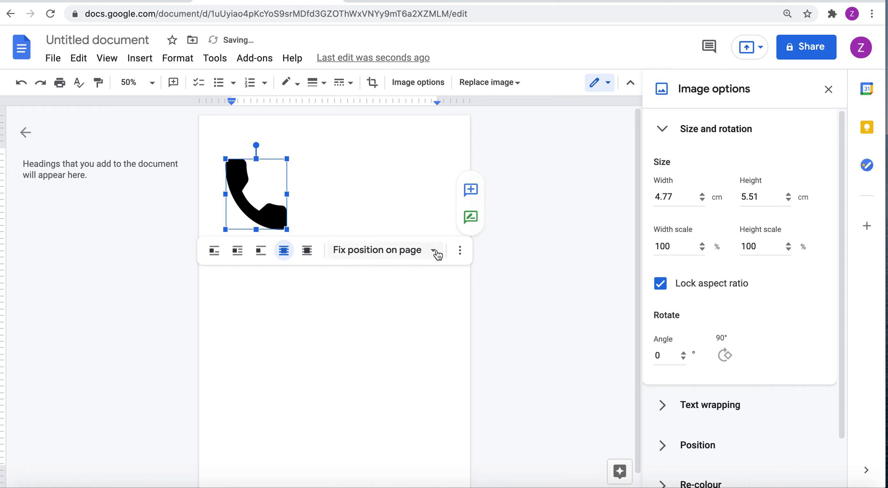
- Review the text wrapping styles and margin settings available for the phone image
{"action": "left_click", "coordinate": [661, 129]}
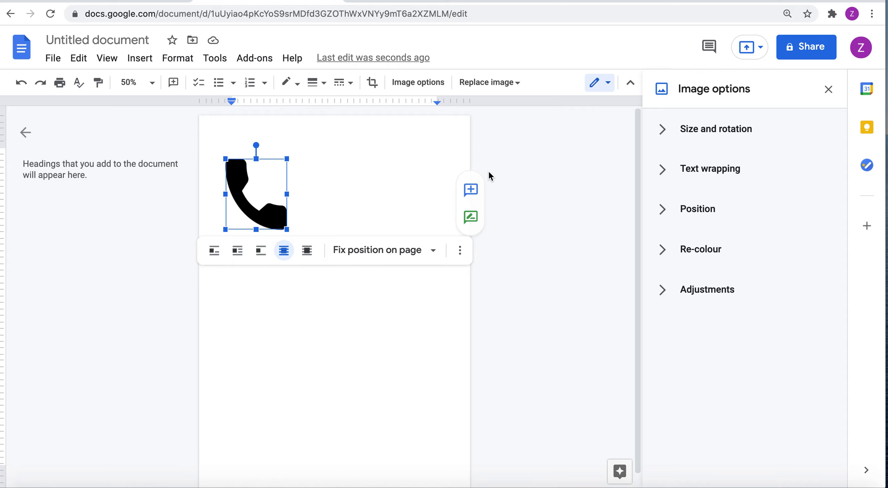
{"action": "left_click", "coordinate": [664, 171]}
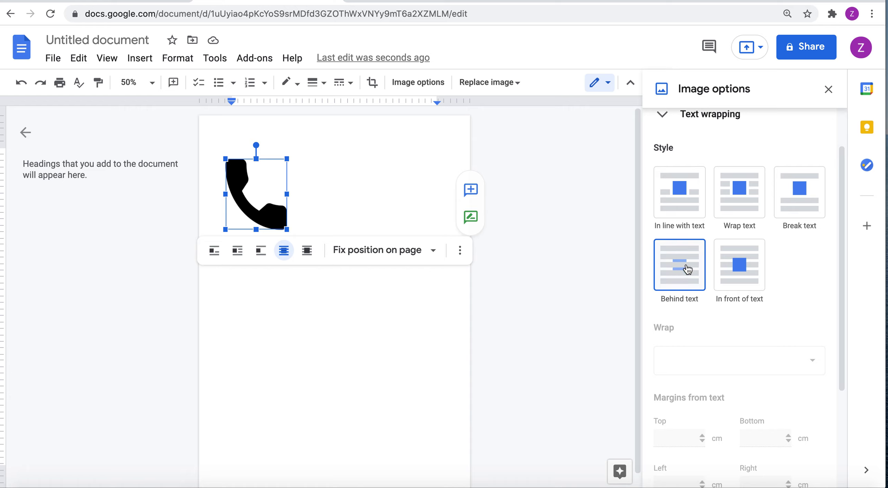
{"action": "scroll", "coordinate": [739, 311], "scroll_direction": "down", "scroll_amount": 2}
{"action": "scroll", "coordinate": [691, 157], "scroll_direction": "up", "scroll_amount": 3}
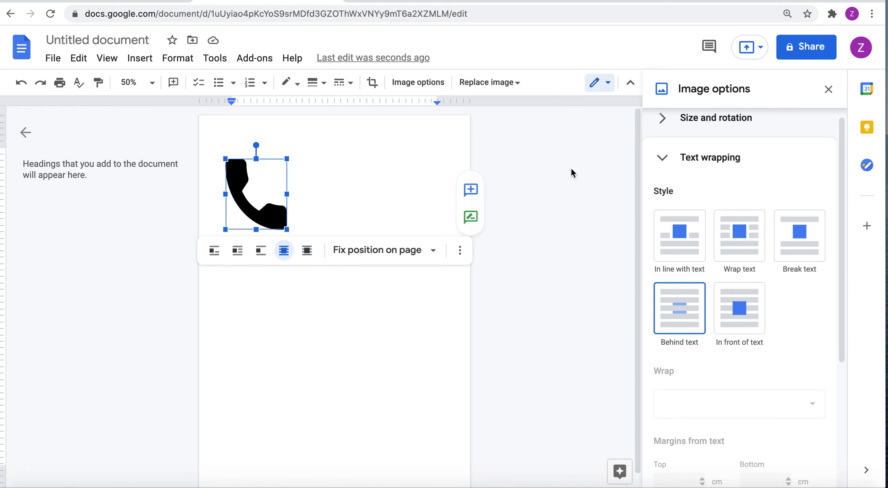
{"action": "left_click", "coordinate": [661, 163]}
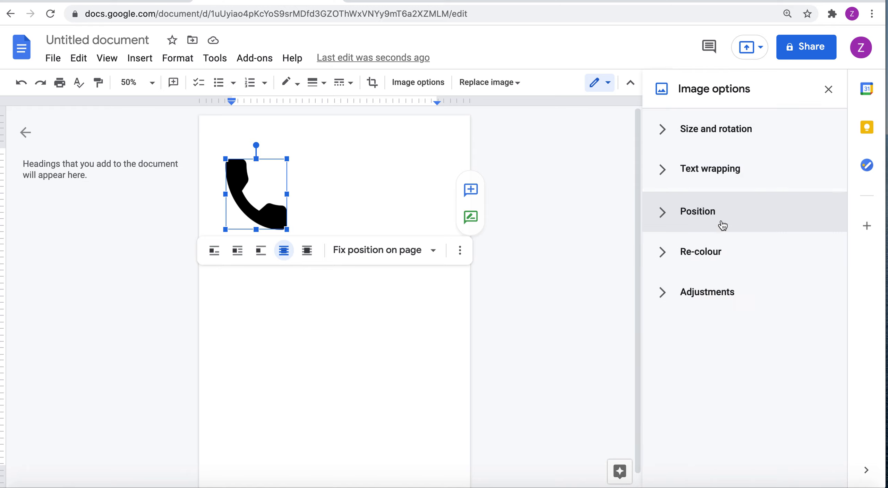
- Show the position settings and move the phone image to about X 1.9 cm, Y 2.7 cm from the page's top left
{"action": "left_click", "coordinate": [696, 224]}
{"action": "scroll", "coordinate": [696, 225], "scroll_direction": "down", "scroll_amount": 2}
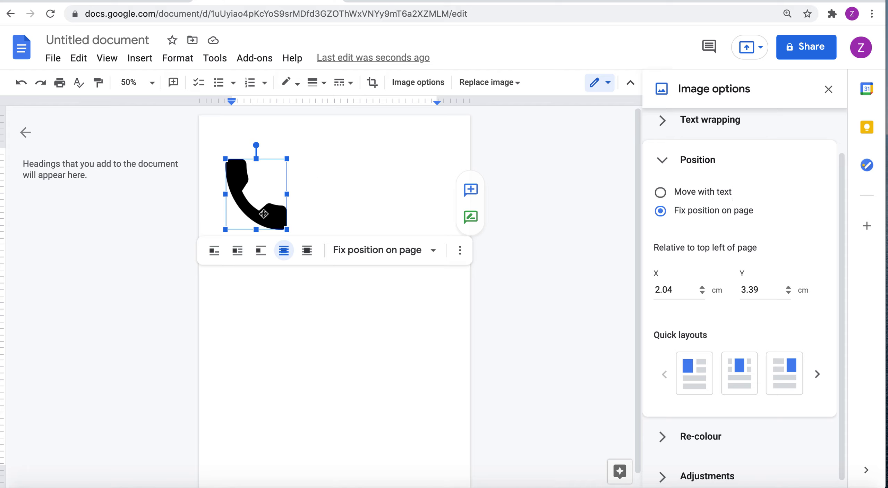
{"action": "left_click_drag", "start_coordinate": [261, 213], "coordinate": [319, 173]}
{"action": "left_click_drag", "start_coordinate": [310, 139], "coordinate": [251, 170]}
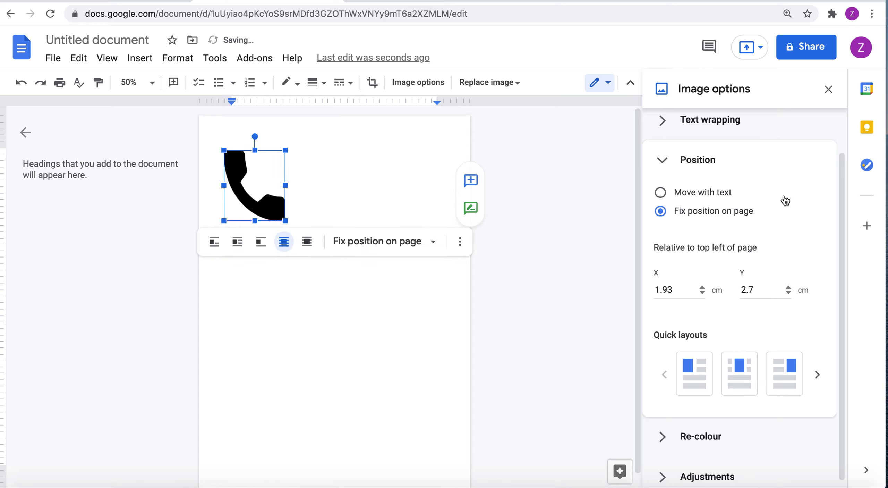
- Try the top centre, top right and centre quick layouts on the phone image and settle on the top left layout
{"action": "left_click", "coordinate": [739, 373]}
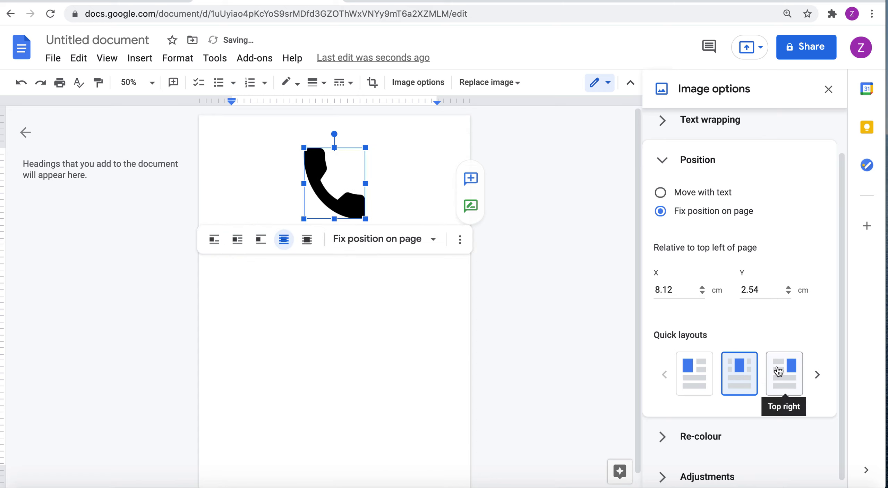
{"action": "left_click", "coordinate": [778, 371]}
{"action": "left_click", "coordinate": [692, 371]}
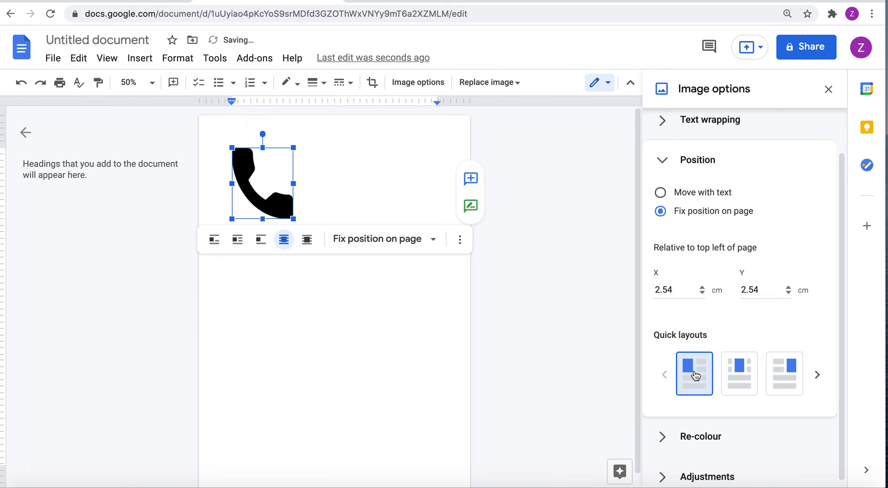
{"action": "left_click", "coordinate": [818, 374]}
{"action": "left_click", "coordinate": [817, 373]}
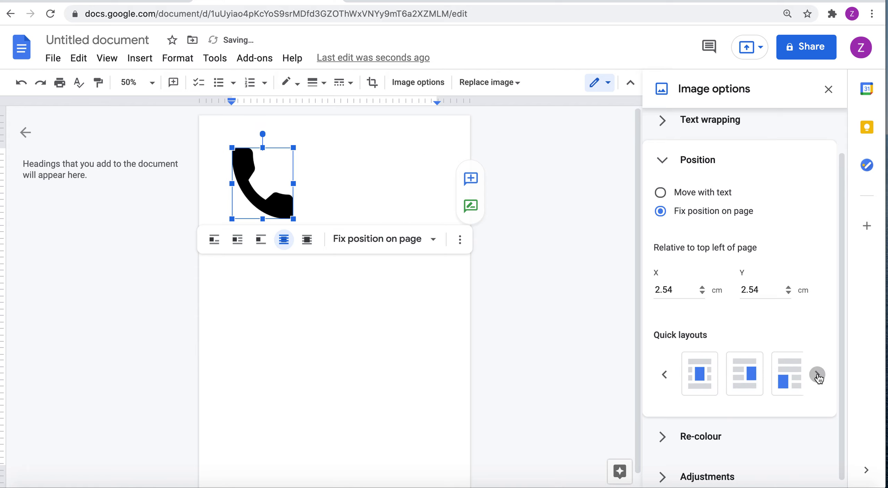
{"action": "left_click", "coordinate": [703, 381]}
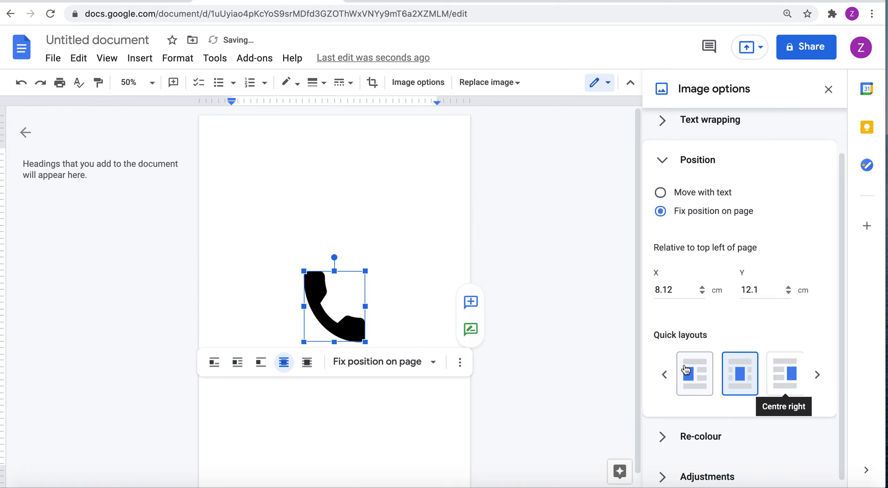
{"action": "left_click", "coordinate": [665, 375]}
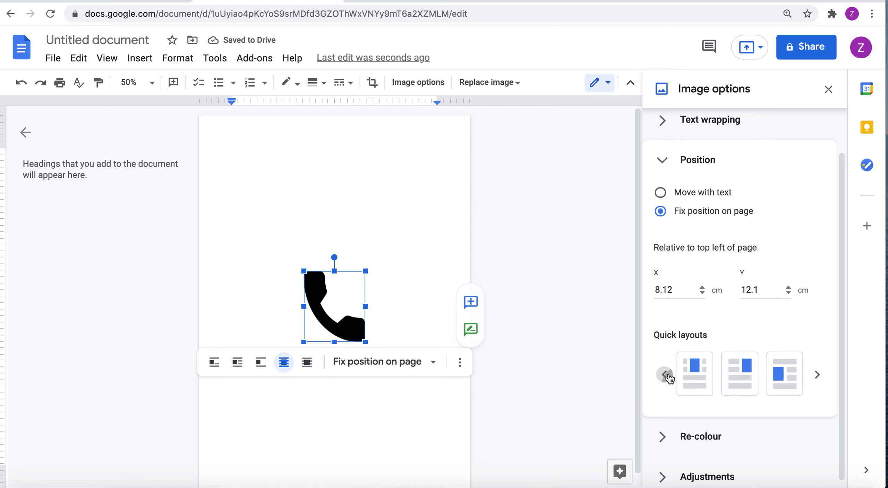
{"action": "left_click", "coordinate": [706, 379]}
{"action": "scroll", "coordinate": [657, 344], "scroll_direction": "down", "scroll_amount": 1}
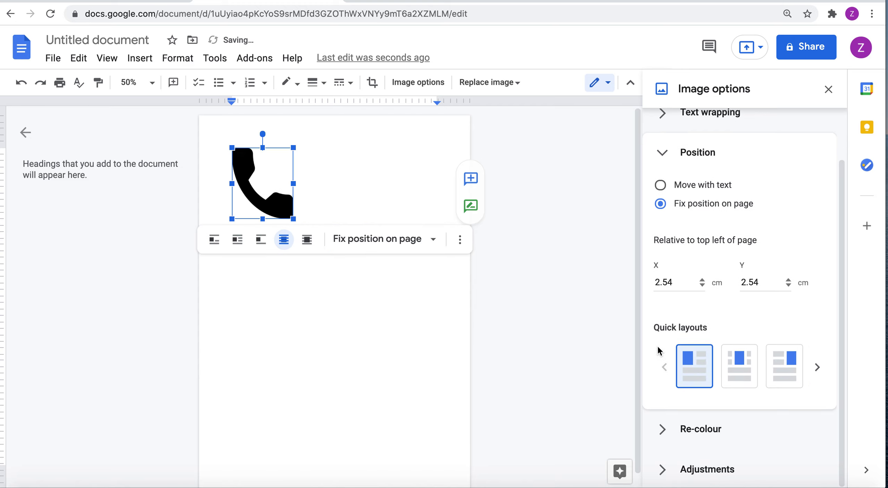
{"action": "left_click", "coordinate": [661, 156]}
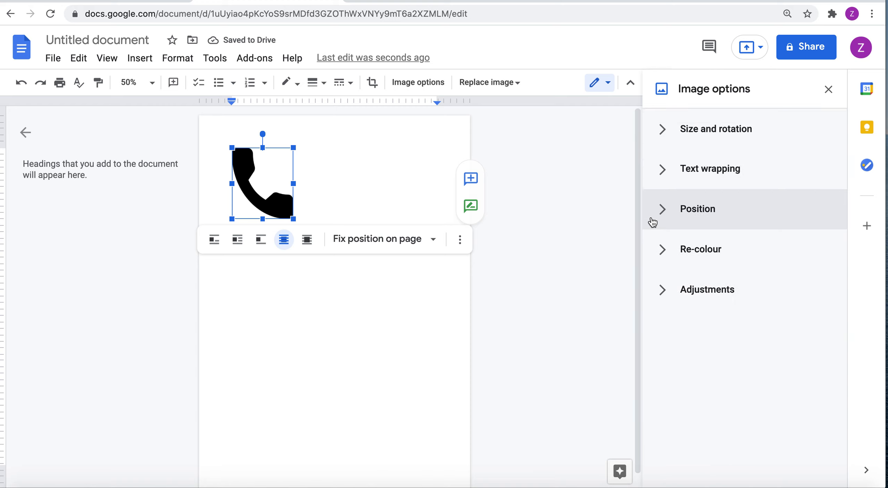
- Review the phone image's re-colour presets and its transparency, brightness and contrast adjustments, resetting the adjustments
{"action": "left_click", "coordinate": [668, 250]}
{"action": "left_click", "coordinate": [704, 296]}
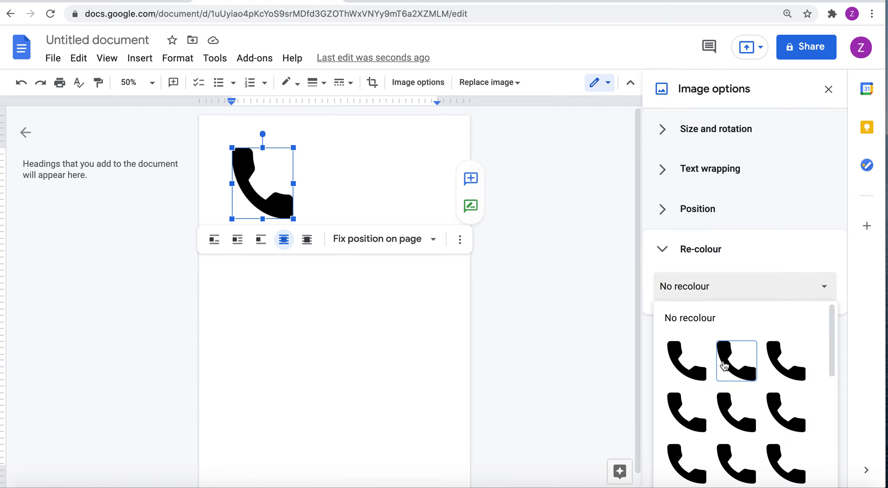
{"action": "left_click", "coordinate": [704, 289]}
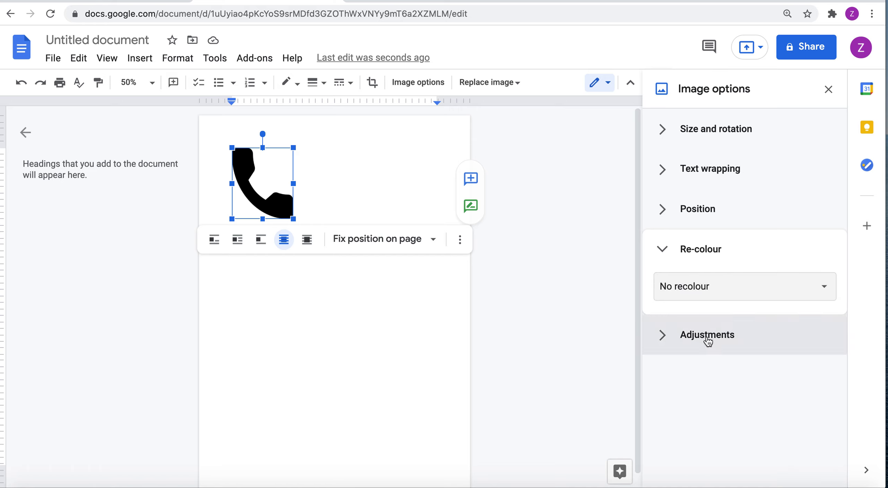
{"action": "left_click", "coordinate": [666, 255]}
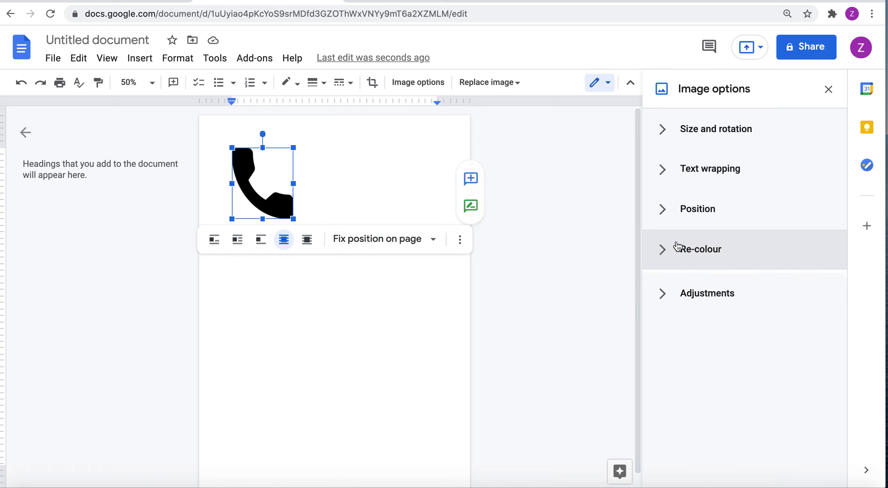
{"action": "left_click", "coordinate": [667, 290]}
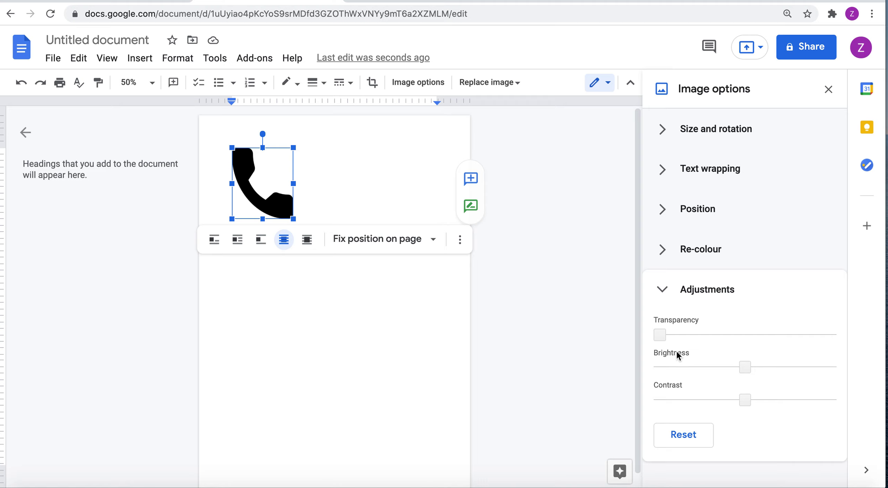
{"action": "left_click", "coordinate": [674, 436]}
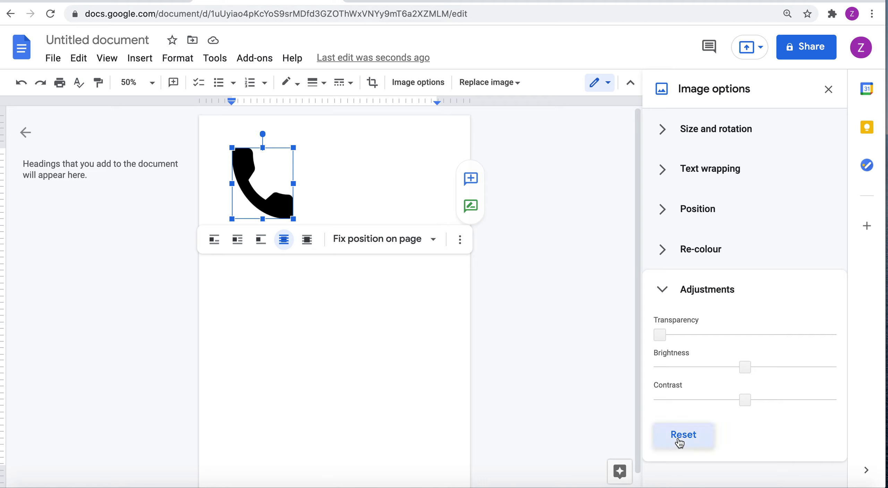
{"action": "left_click", "coordinate": [660, 292]}
- Search the web for images of "peaches" and insert the picture of whole and sliced peaches on a white background
{"action": "left_click", "coordinate": [329, 144]}
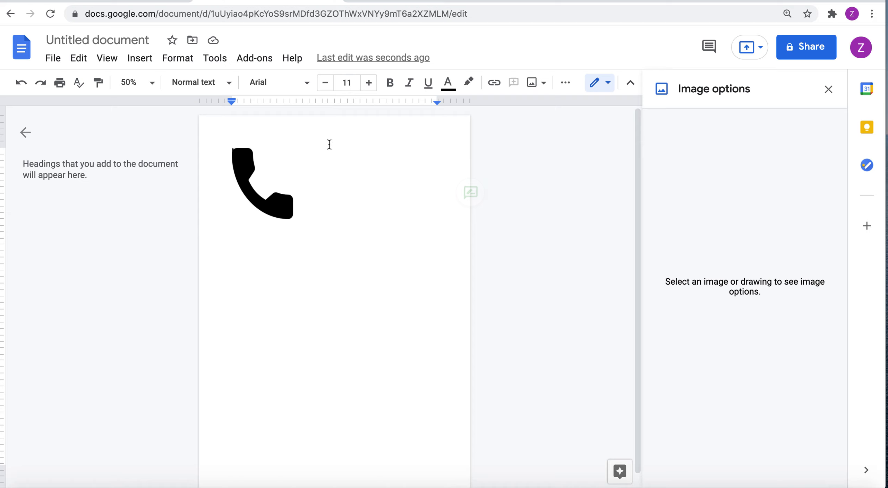
{"action": "left_click", "coordinate": [140, 58]}
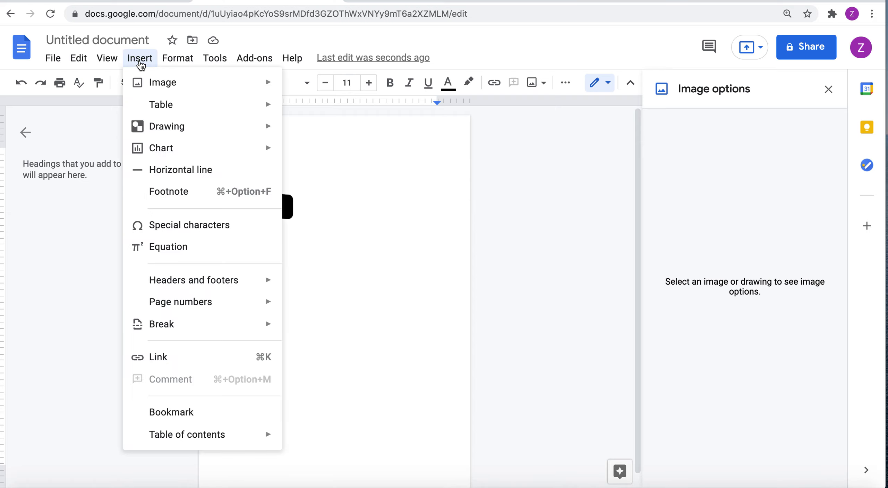
{"action": "mouse_move", "coordinate": [151, 78]}
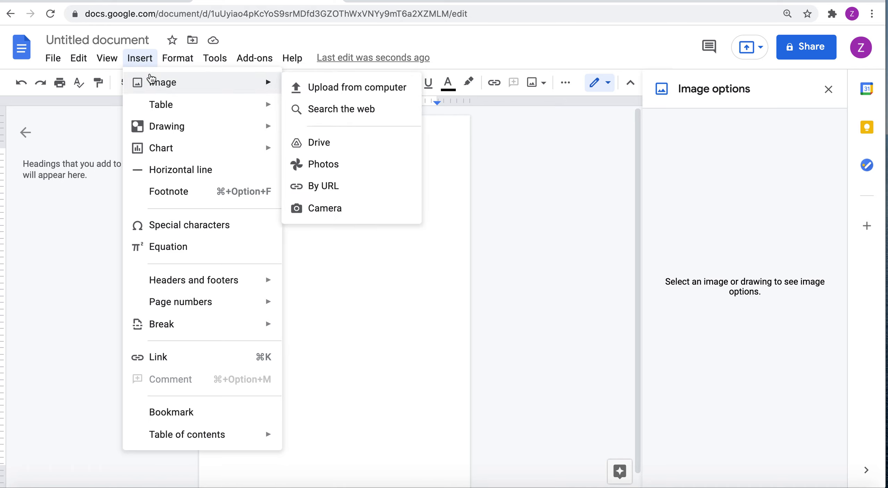
{"action": "left_click", "coordinate": [323, 109]}
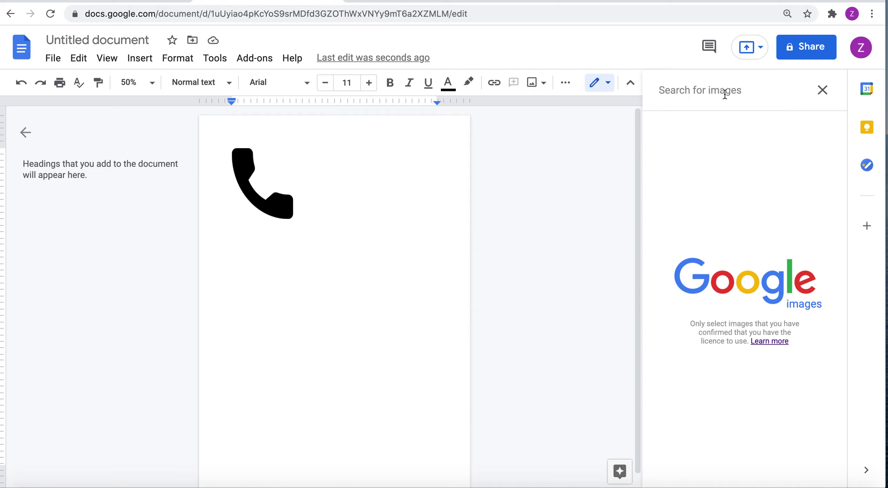
{"action": "type", "text": "peaches"}
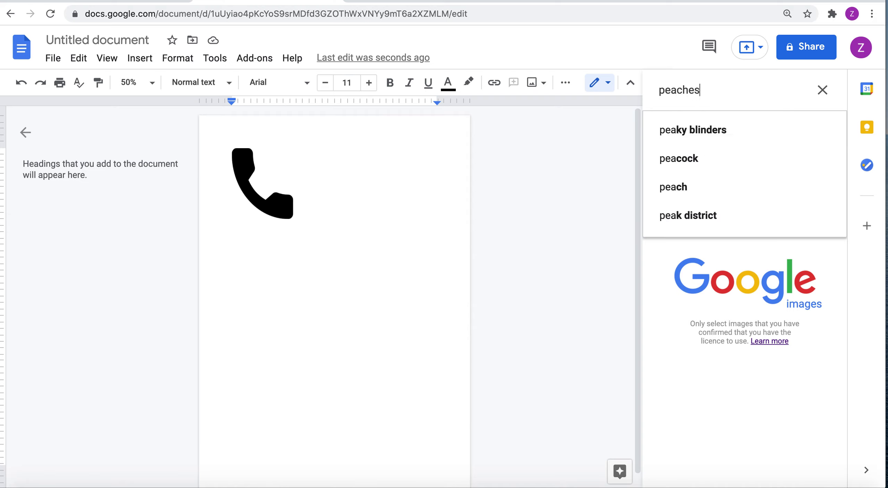
{"action": "key", "text": "Return"}
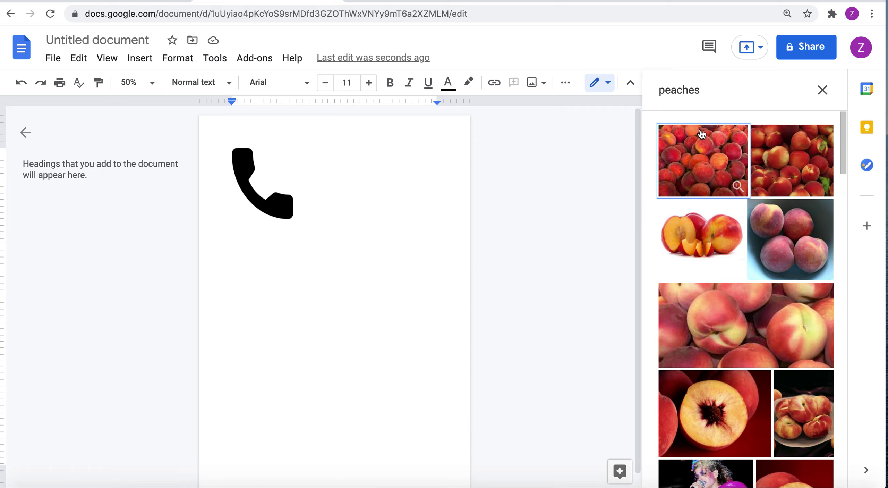
{"action": "double_click", "coordinate": [686, 229]}
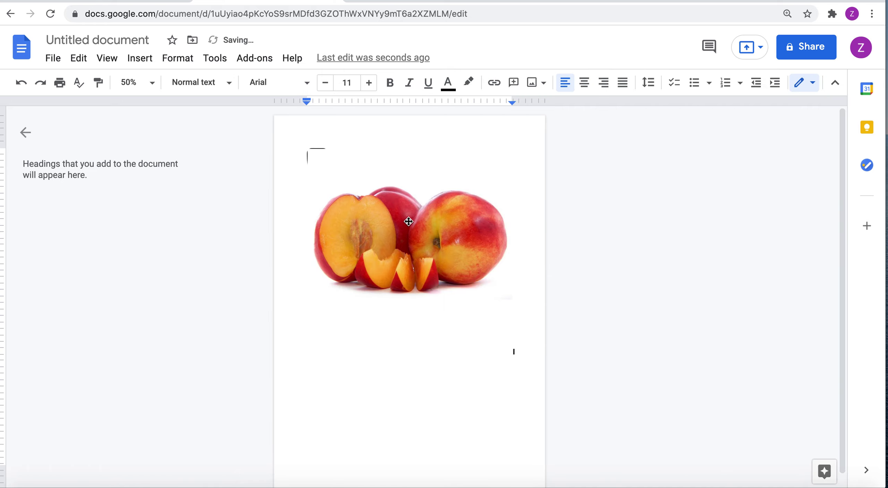
- Set the text wrapping style of the peaches image to Behind text
{"action": "left_click", "coordinate": [408, 221]}
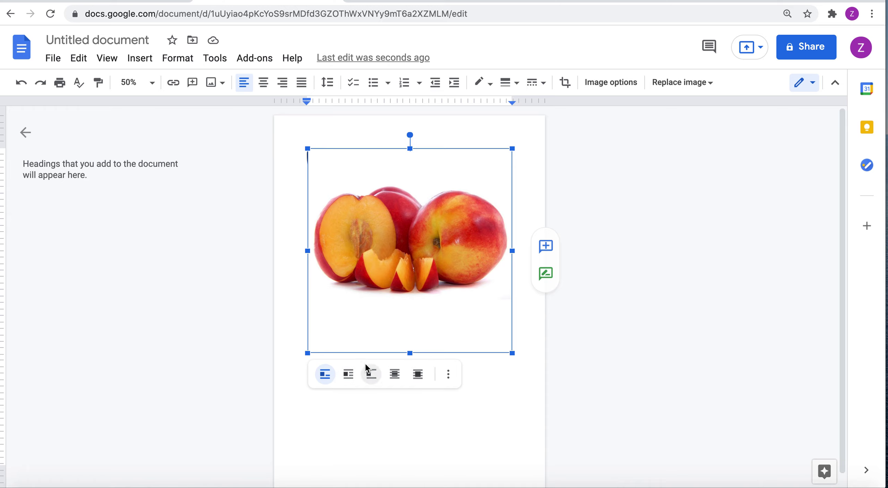
{"action": "left_click", "coordinate": [600, 83]}
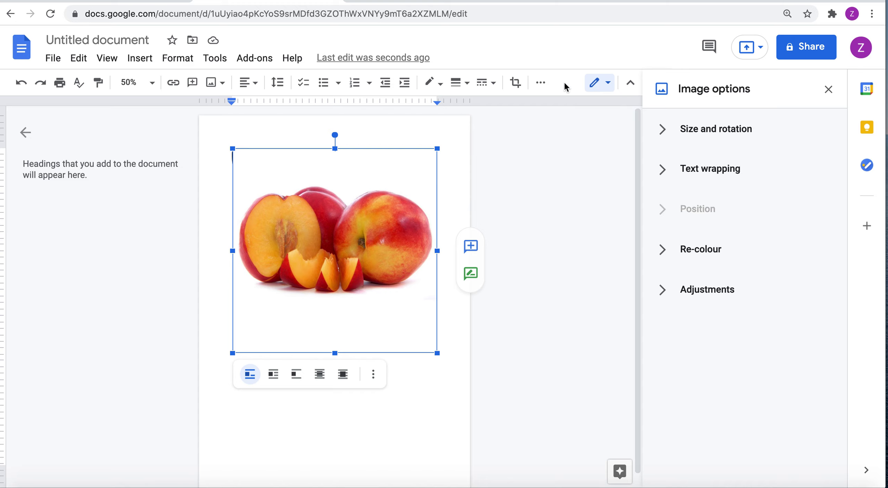
{"action": "left_click", "coordinate": [691, 175]}
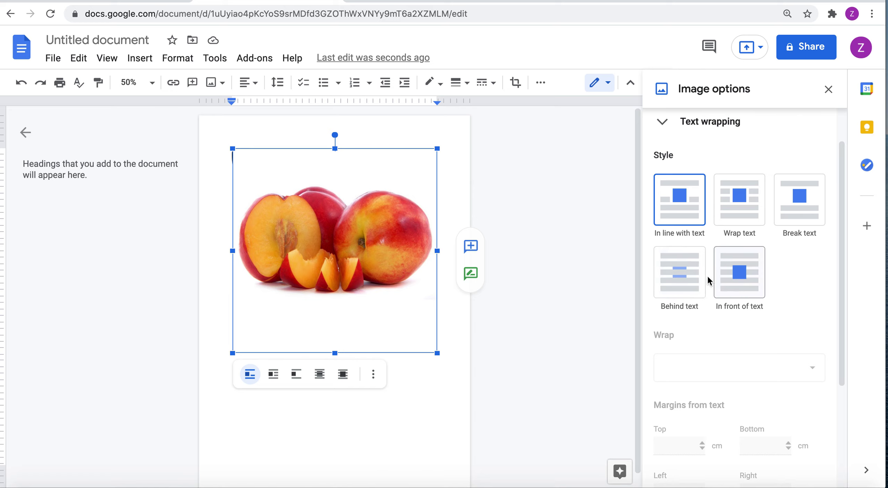
{"action": "left_click", "coordinate": [678, 280]}
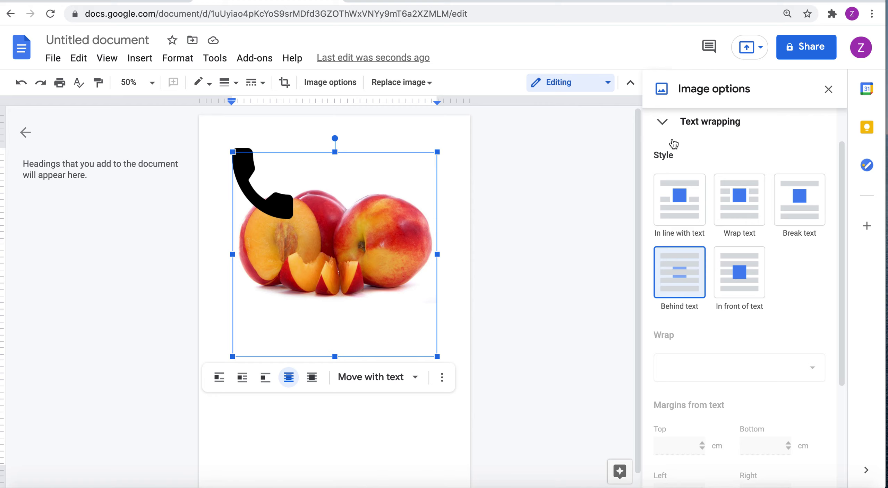
{"action": "left_click", "coordinate": [663, 123]}
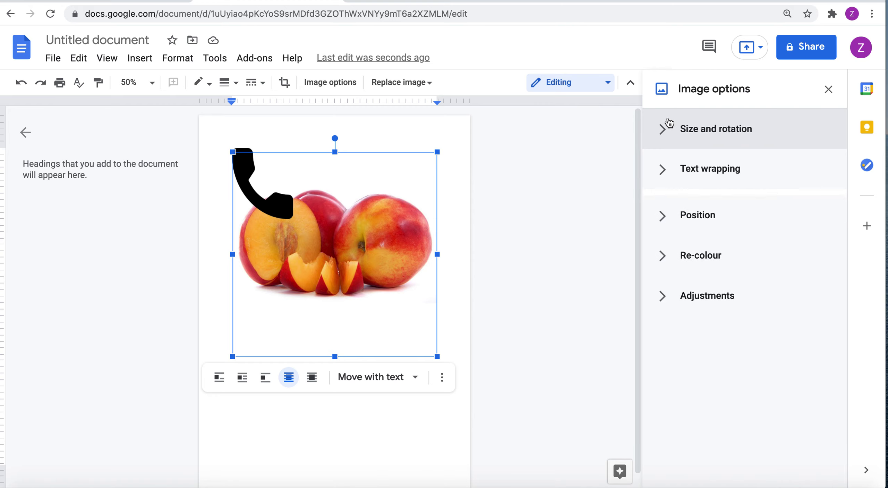
- Change the positioning of the peaches image to Fix position on page
{"action": "left_click", "coordinate": [683, 212]}
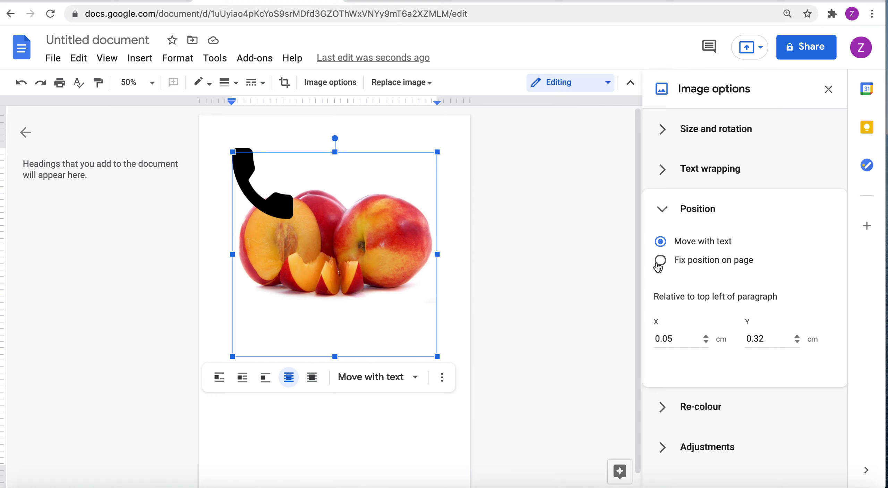
{"action": "left_click", "coordinate": [661, 263]}
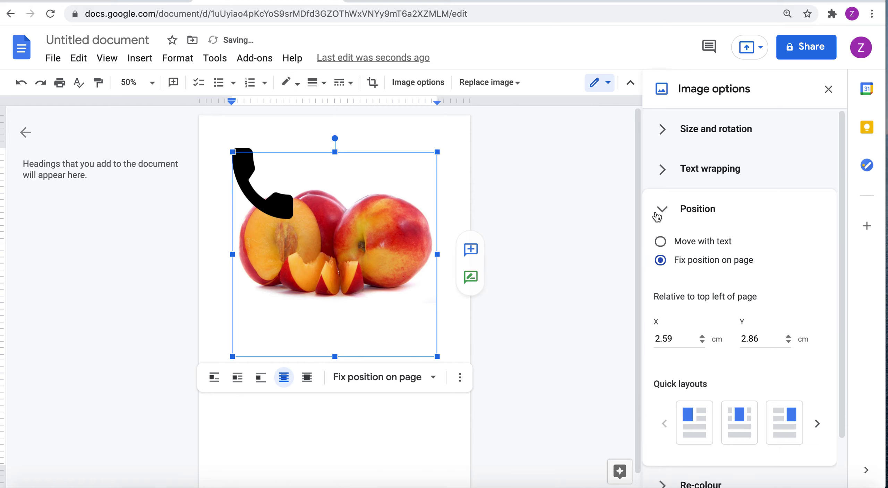
{"action": "left_click", "coordinate": [662, 208]}
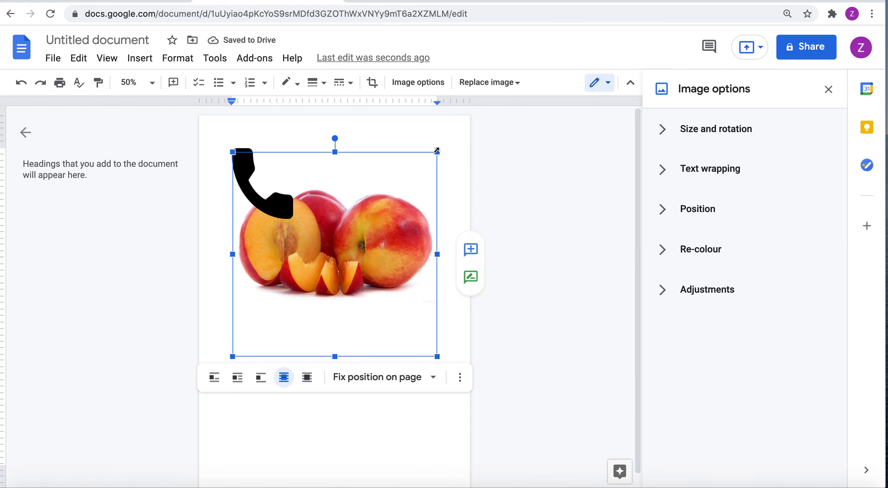
- Shrink the peaches image and place it near the page's upper right, with a slightly smaller phone image directly below it
{"action": "mouse_move", "coordinate": [436, 152]}
{"action": "left_mouse_down"}
{"action": "mouse_move", "coordinate": [396, 206]}
{"action": "mouse_move", "coordinate": [309, 247]}
{"action": "mouse_move", "coordinate": [429, 140]}
{"action": "left_mouse_up"}
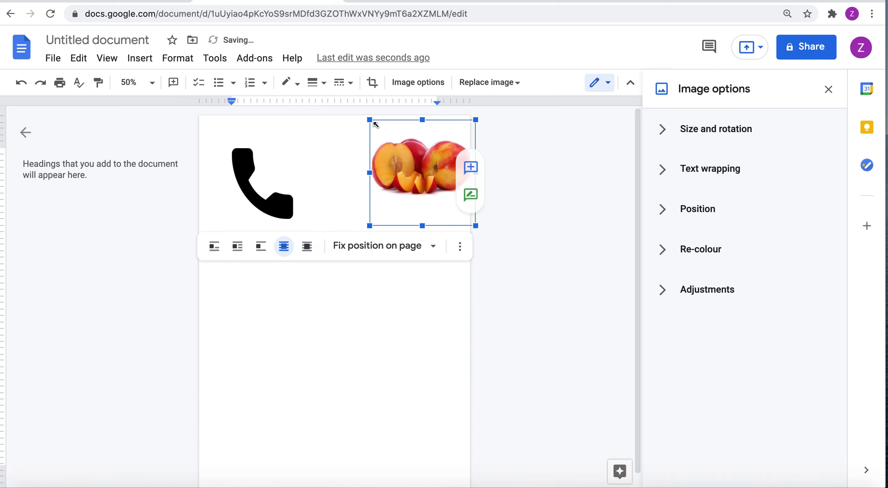
{"action": "left_click_drag", "start_coordinate": [370, 119], "coordinate": [389, 138]}
{"action": "left_click_drag", "start_coordinate": [430, 171], "coordinate": [400, 173]}
{"action": "left_click_drag", "start_coordinate": [271, 189], "coordinate": [408, 235]}
- Copy the selected Lorem ipsum dummy text from the blindtextgenerator.com page and paste it at the start of the document
{"action": "left_click", "coordinate": [131, 3]}
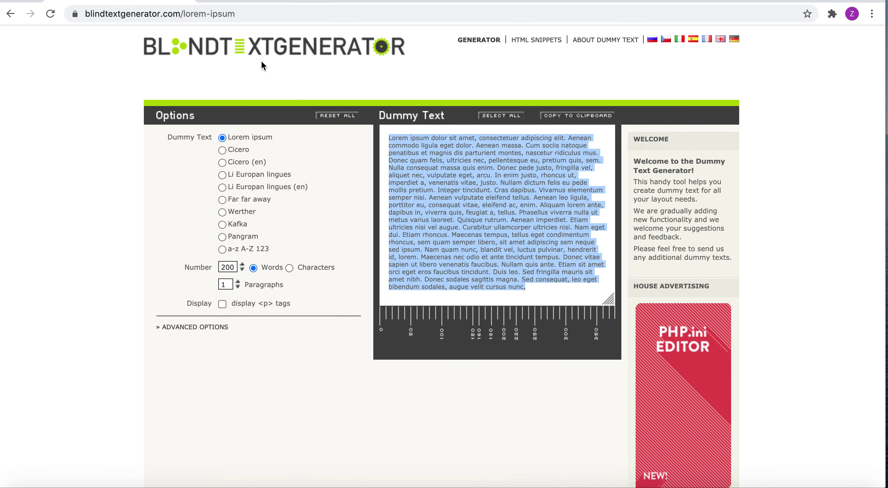
{"action": "left_click", "coordinate": [267, 2]}
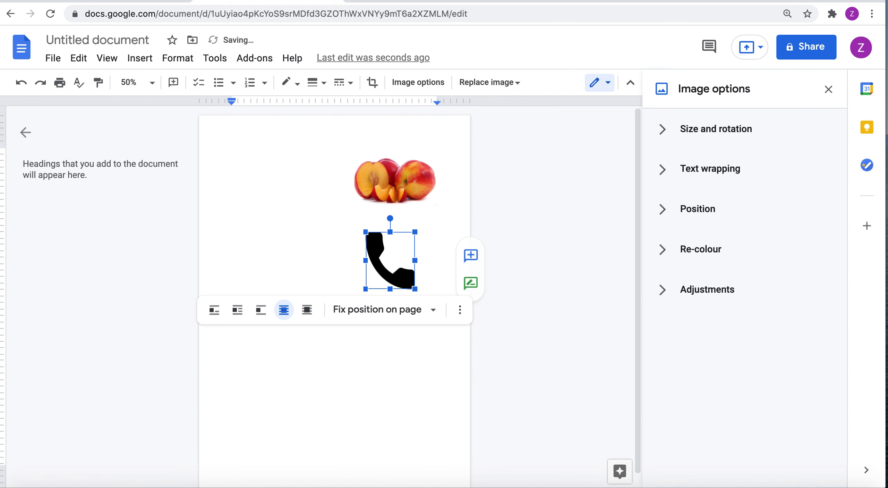
{"action": "left_click", "coordinate": [258, 156]}
{"action": "type", "text": "Lorem ipsum dolor sit amet, consectetuer adipiscing elit. Aenean commodo ligula eget dolor. Aenean massa. Cum sociis natoque penatibus et magnis dis parturient montes, nascetur ridiculus mus. Donec quam felis, ultricies nec, pellentesque eu, pretium quis, sem. Nulla consequat massa quis enim. Donec pede justo, fringilla vel, aliquet nec, vulputate eget, arcu. In enim justo, rhoncus ut, imperdiet a, venenatis vitae, justo. Nullam dictum felis eu pede mollis pretium. Integer tincidunt. Cras dapibus. Vivamus elementum semper nisi. Aenean vulputate eleifend tellus. Aenean leo ligula, porttitor eu, consequat vitae, eleifend ac, enim. Aliquam lorem ante, dapibus in, viverra quis, feugiat a, tellus. Phasellus viverra nulla ut metus varius laoreet. Quisque rutrum. Aenean imperdiet. Etiam ultricies nisi vel augue. Curabitur ullamcorper ultricies nisi. Nam eget dui. Etiam rhoncus. Maecenas tempus, tellus eget condimentum rhoncus, sem quam semper libero, sit amet adipiscing sem neque sed ipsum. Nam quam nunc, blandit vel, luctus pulvinar, hendrerit id, lorem. Maecenas nec odio et ante tincidunt tempus. Donec vitae sapien ut libero venenatis faucibus. Nullam quis ante. Etiam sit amet orci eget eros faucibus tincidunt. Duis leo. Sed fringilla mauris sit amet nibh. Donec sodales sagittis magna. Sed consequat, leo eget bibendum sodales, augue velit cursus nunc,"}
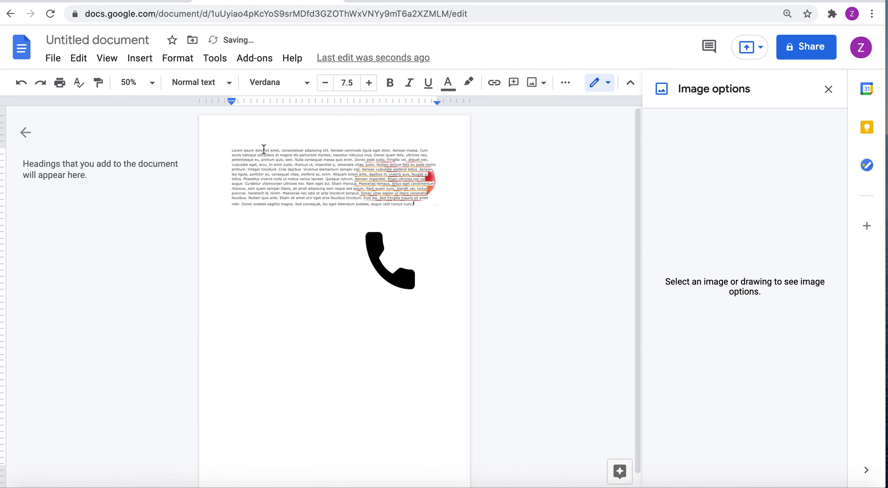
- Set the text wrapping style of the peaches image to In front of text
{"action": "left_click", "coordinate": [429, 208]}
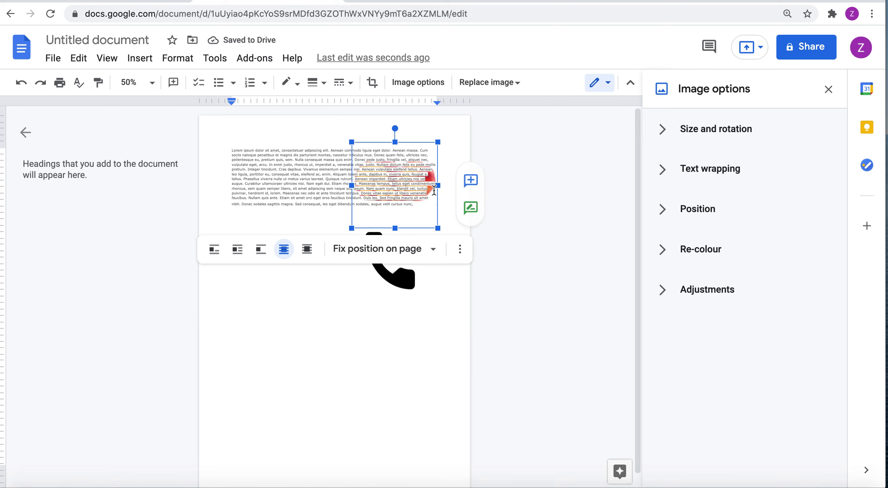
{"action": "left_click", "coordinate": [422, 284]}
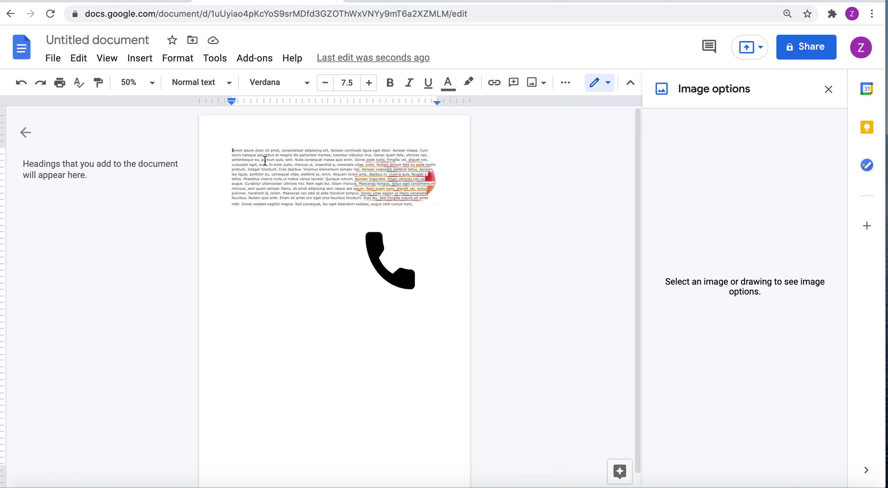
{"action": "key", "text": "super+a"}
{"action": "left_click", "coordinate": [235, 169]}
{"action": "left_click", "coordinate": [431, 190]}
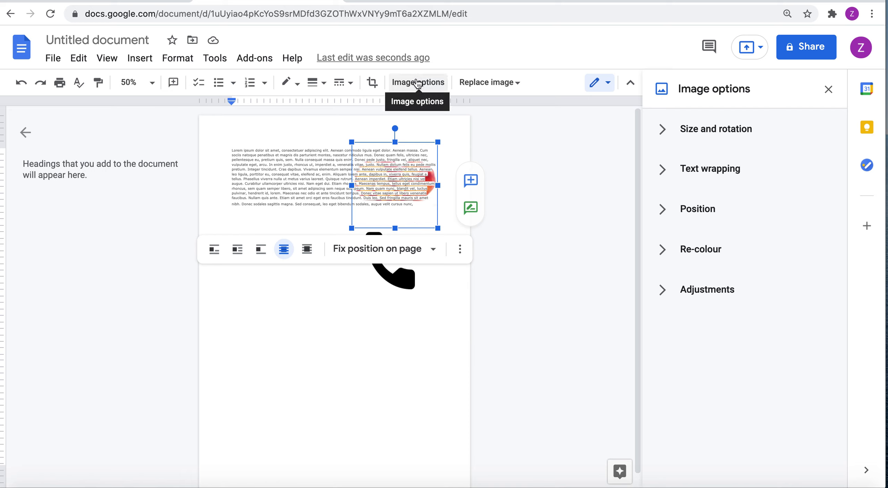
{"action": "left_click", "coordinate": [701, 177]}
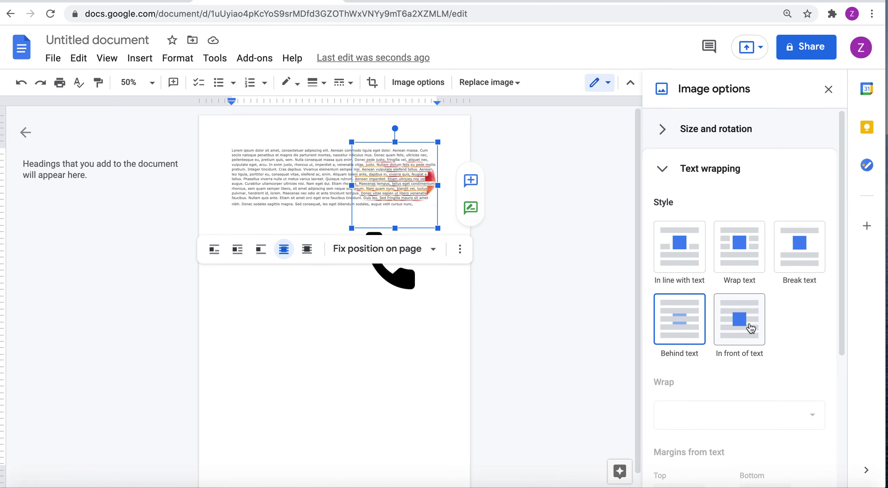
{"action": "left_click", "coordinate": [750, 327]}
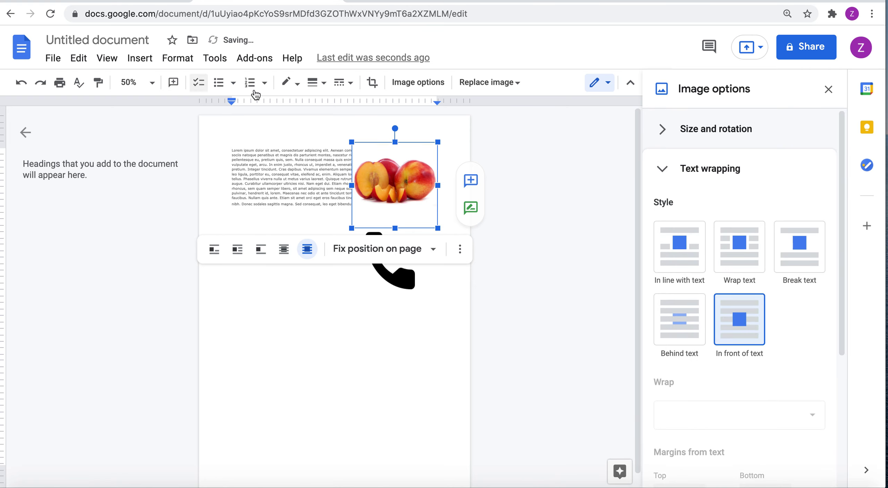
{"action": "left_click", "coordinate": [335, 133]}
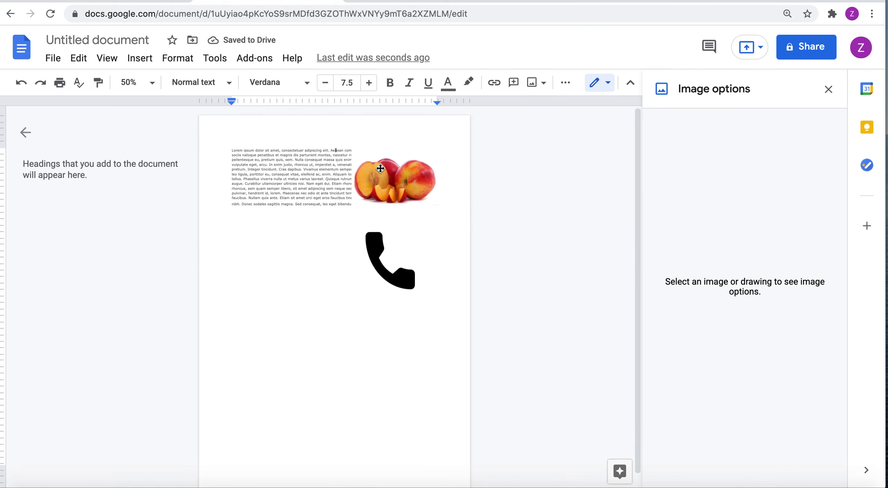
- Set the peaches image to Wrap text and move the phone image further down the page, clear of the text
{"action": "left_click", "coordinate": [374, 170]}
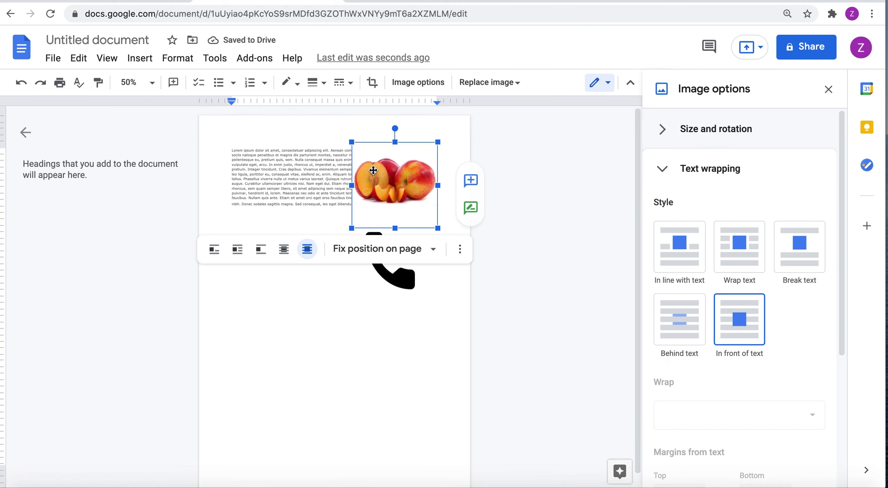
{"action": "left_click", "coordinate": [730, 266]}
{"action": "left_click", "coordinate": [411, 301]}
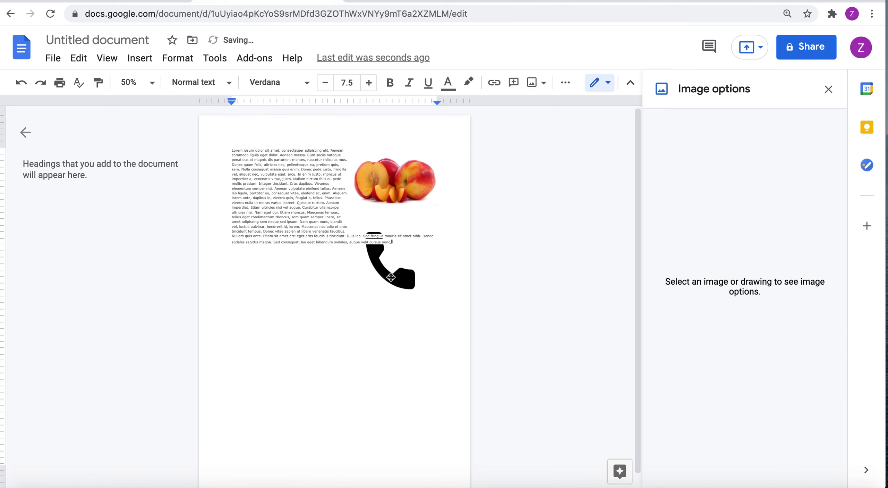
{"action": "left_click_drag", "start_coordinate": [391, 277], "coordinate": [394, 346]}
{"action": "left_click", "coordinate": [381, 190]}
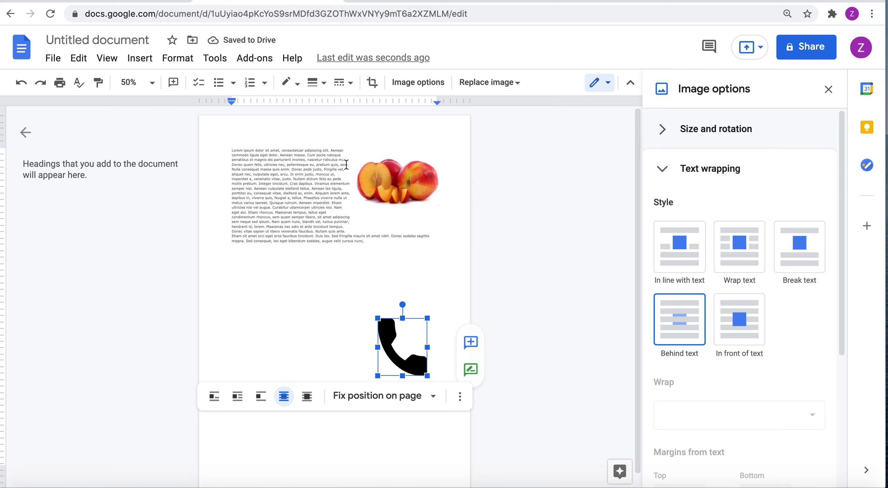
- Move the peaches image to the left side of the Lorem ipsum text and back to its right side
{"action": "left_click_drag", "start_coordinate": [370, 177], "coordinate": [278, 181]}
{"action": "left_click", "coordinate": [422, 150]}
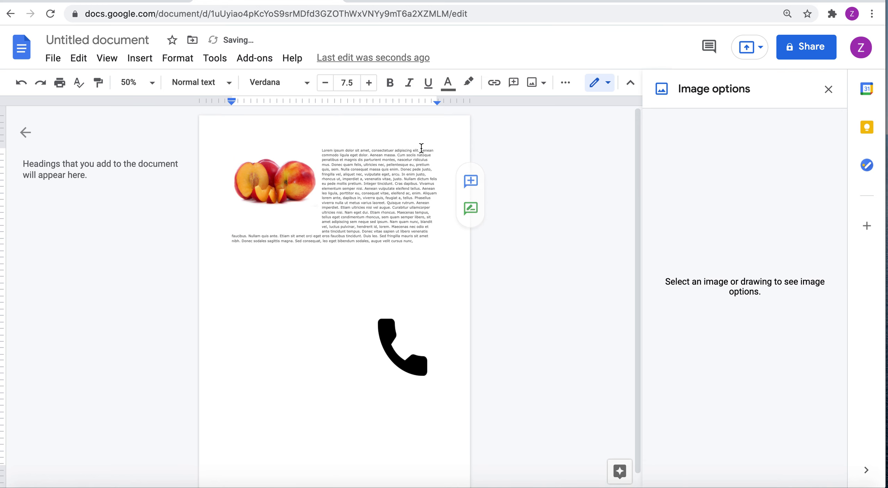
{"action": "left_click_drag", "start_coordinate": [284, 168], "coordinate": [392, 175]}
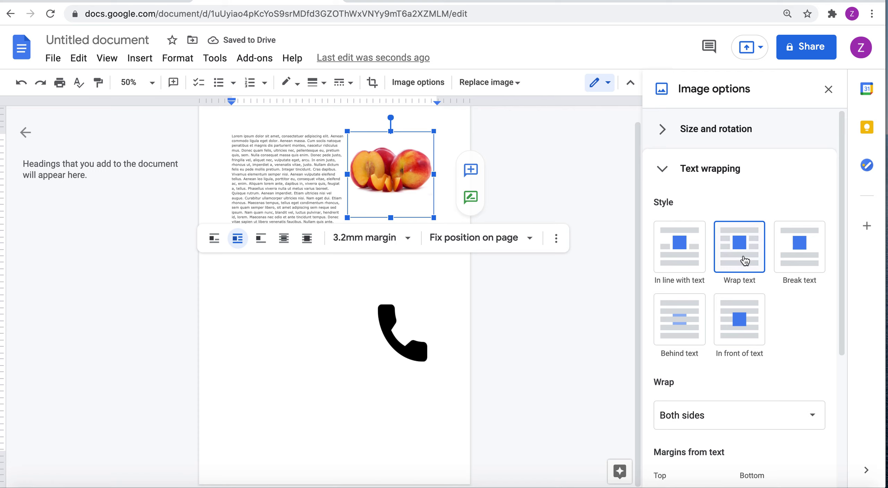
- Set the peaches image to Break text and split the Lorem ipsum text into a new paragraph before "pretium"
{"action": "left_click", "coordinate": [803, 258]}
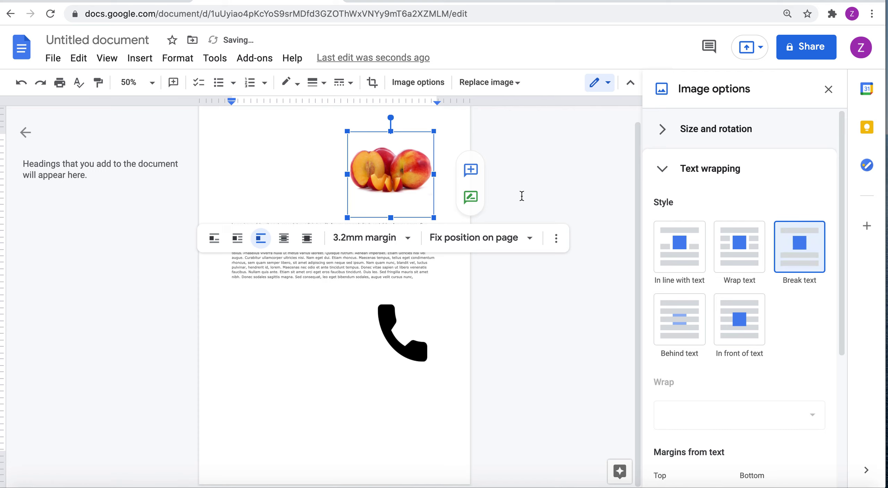
{"action": "left_click_drag", "start_coordinate": [383, 172], "coordinate": [353, 219]}
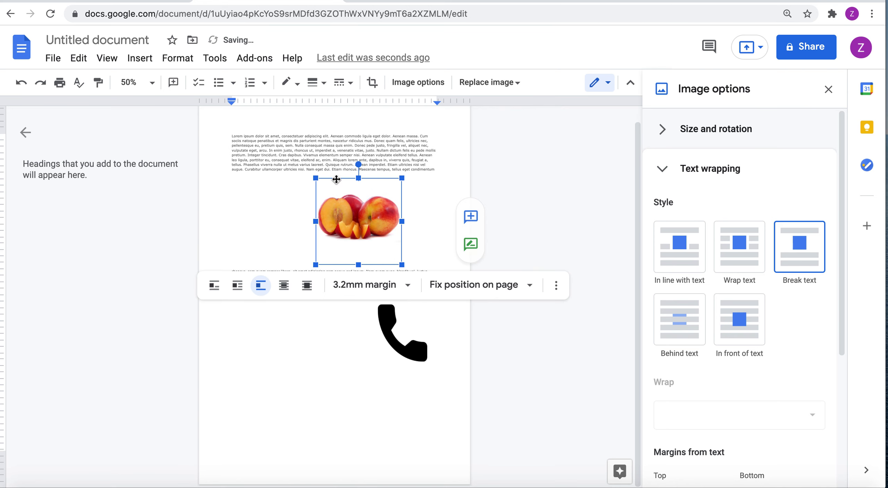
{"action": "left_click", "coordinate": [367, 265]}
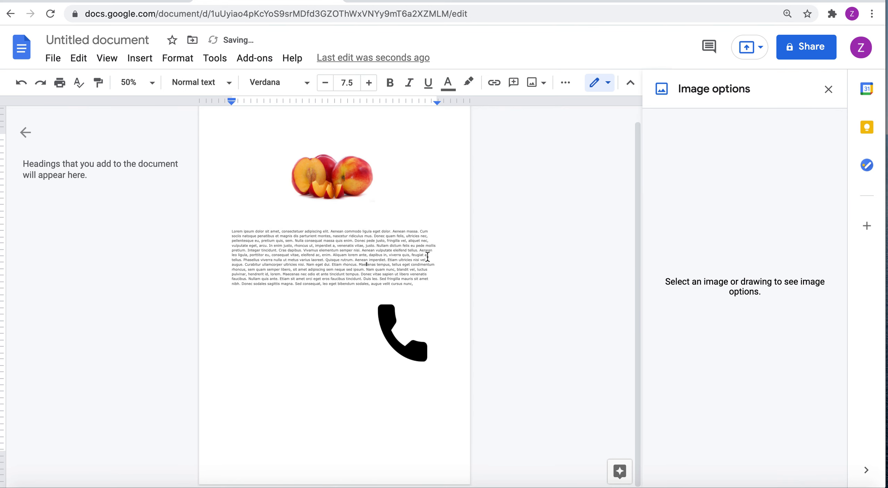
{"action": "key", "text": "Return"}
{"action": "key", "text": "Return"}
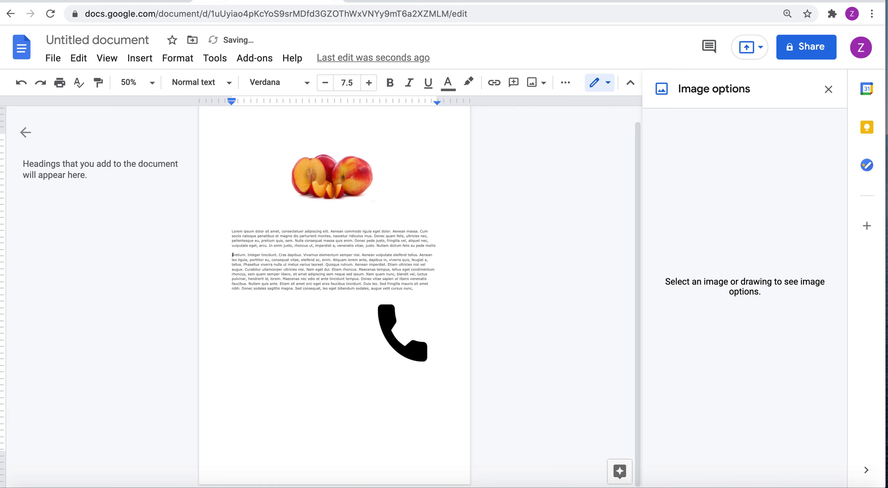
- Move the peaches image between the second and third lines of the text, near the middle of the page width
{"action": "left_click_drag", "start_coordinate": [319, 176], "coordinate": [355, 196]}
{"action": "left_click", "coordinate": [422, 177]}
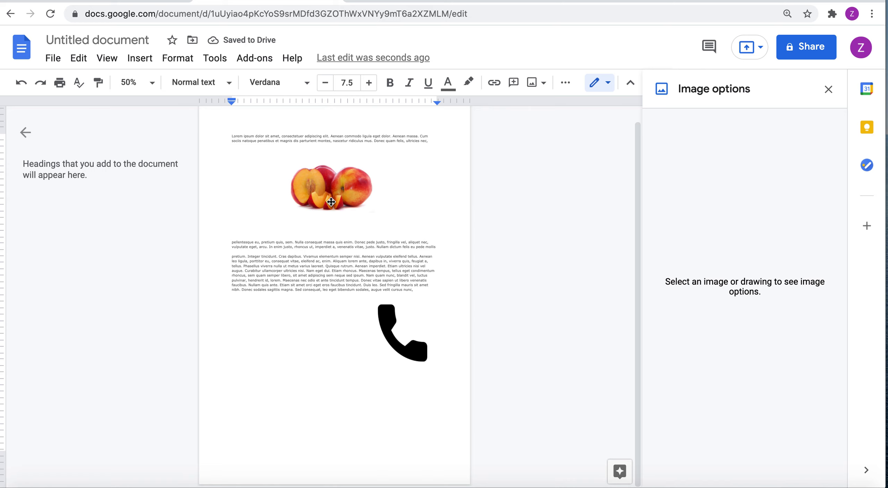
{"action": "left_click_drag", "start_coordinate": [347, 193], "coordinate": [357, 195]}
{"action": "left_click", "coordinate": [421, 158]}
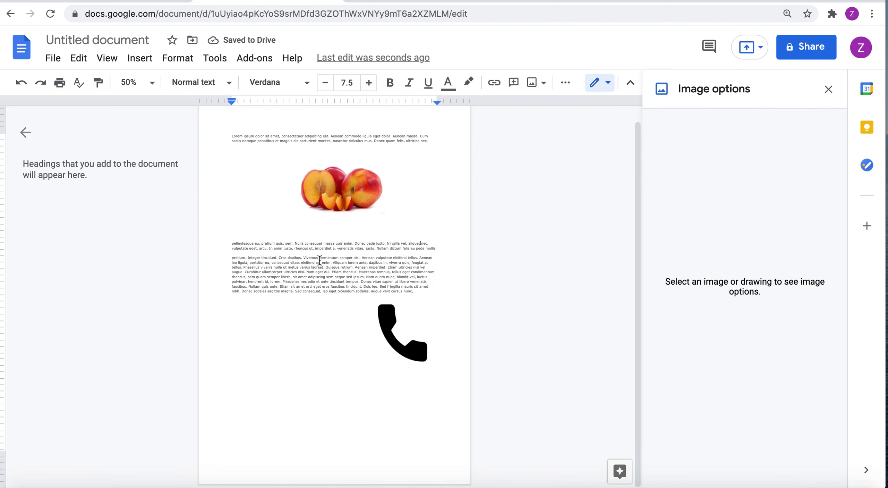
- Try the Behind text and In front of text wrapping styles on the peaches image
{"action": "left_click", "coordinate": [353, 199]}
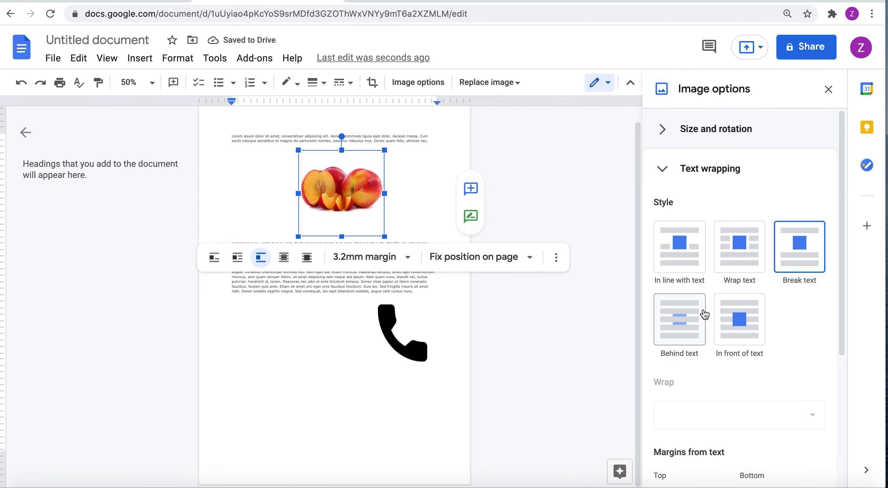
{"action": "left_click", "coordinate": [688, 324]}
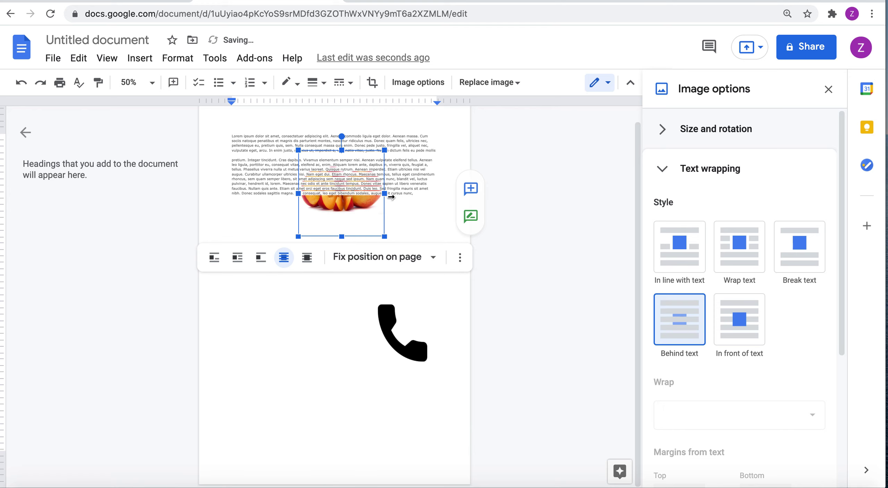
{"action": "left_click", "coordinate": [402, 212]}
{"action": "left_click", "coordinate": [349, 216]}
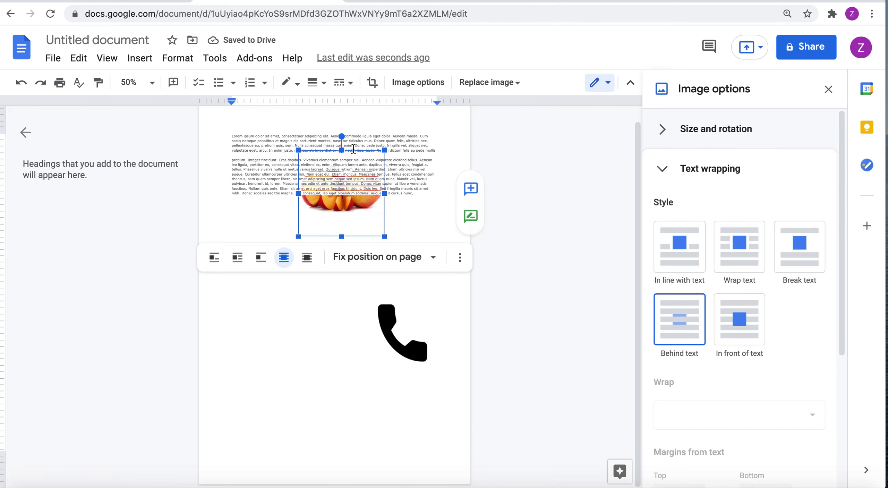
{"action": "left_click", "coordinate": [751, 322]}
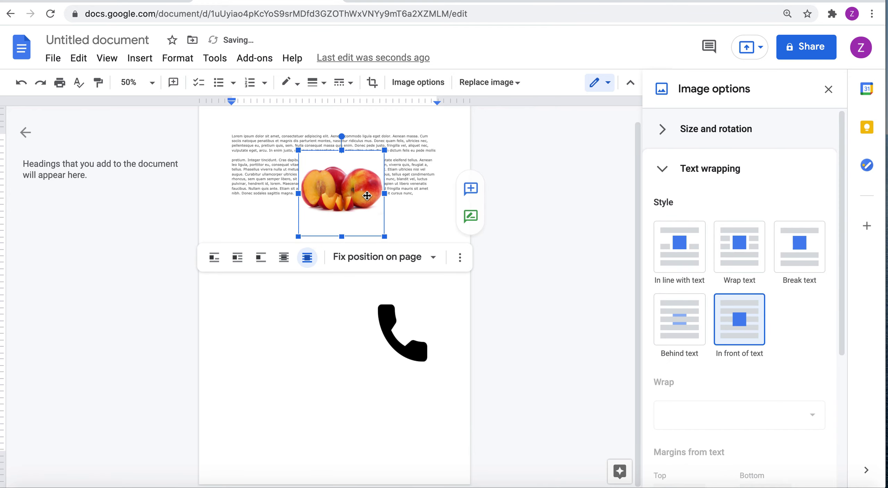
- Move the peaches image to the upper right of the text and set its wrapping style to Wrap text
{"action": "left_click_drag", "start_coordinate": [356, 194], "coordinate": [399, 164]}
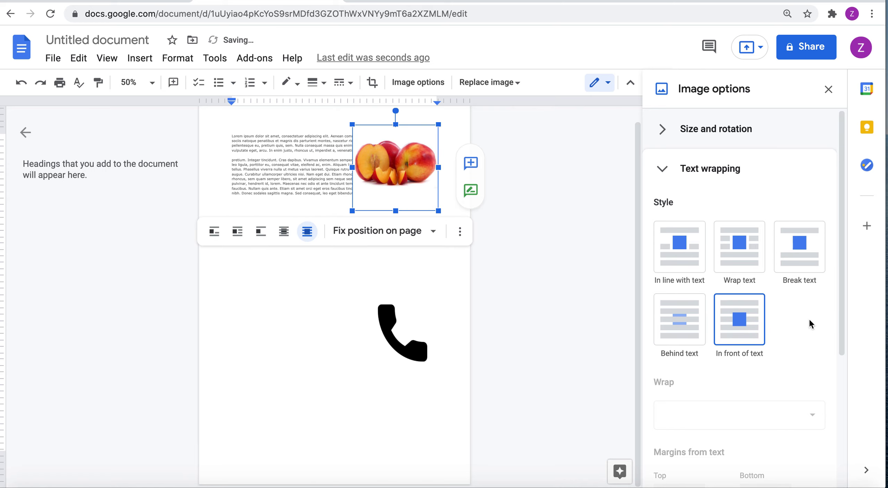
{"action": "left_click", "coordinate": [734, 263]}
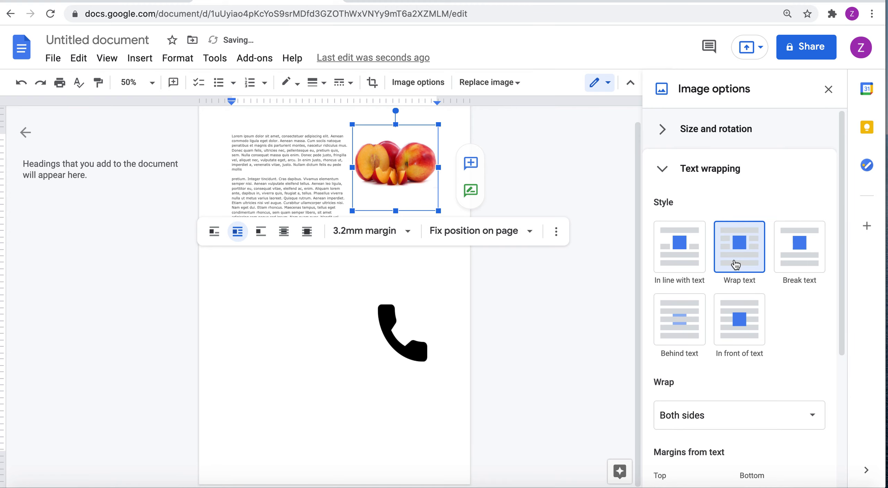
{"action": "left_click", "coordinate": [543, 155]}
{"action": "left_click_drag", "start_coordinate": [391, 170], "coordinate": [391, 179]}
{"action": "left_click", "coordinate": [543, 148]}
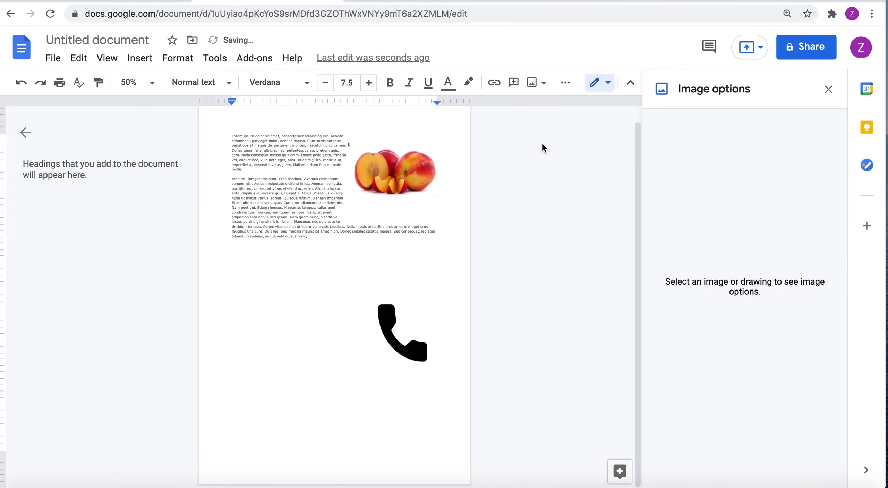
- Move the phone image to the page's left side and paste a copy of the text from "onsequat vitae" onward as a new paragraph
{"action": "left_click_drag", "start_coordinate": [399, 351], "coordinate": [245, 346]}
{"action": "left_click", "coordinate": [307, 237]}
{"action": "left_click_drag", "start_coordinate": [317, 239], "coordinate": [257, 191]}
{"action": "key", "text": "ctrl+c"}
{"action": "left_click", "coordinate": [328, 240]}
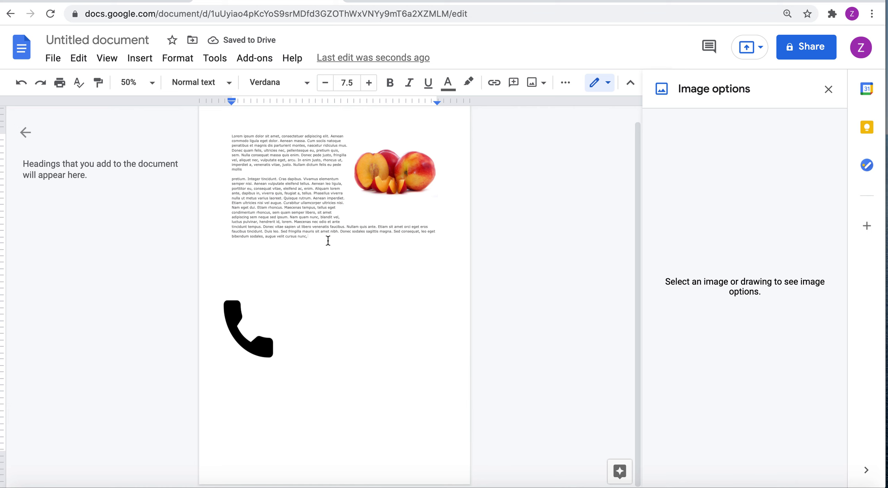
{"action": "key", "text": "Return"}
{"action": "key", "text": "ctrl+v"}
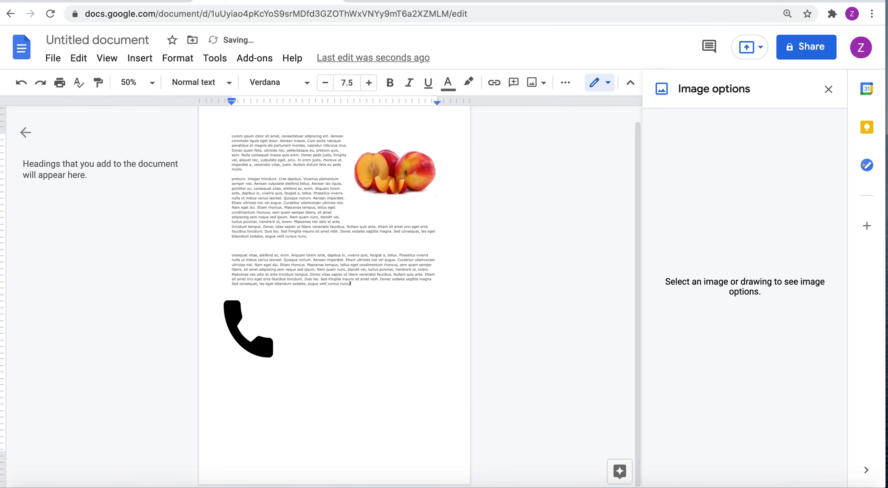
- Place a phone image at the left of the pasted paragraph and set its wrapping style to Wrap text
{"action": "left_click_drag", "start_coordinate": [239, 334], "coordinate": [254, 281]}
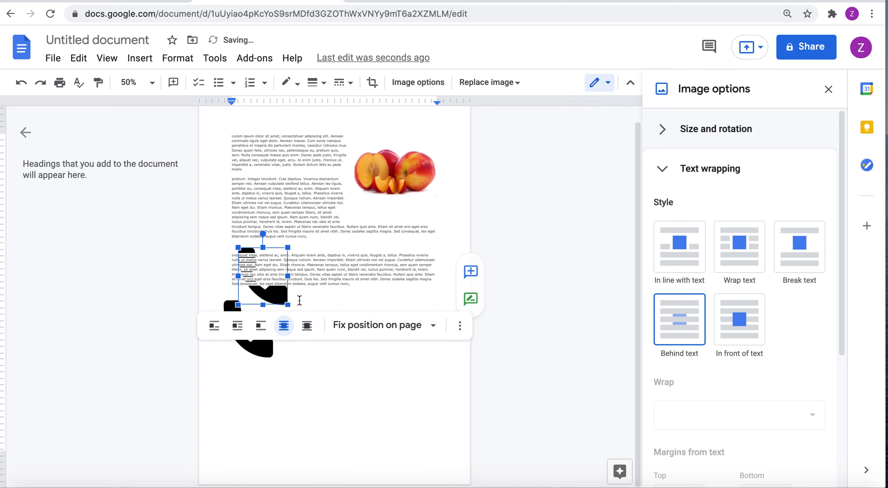
{"action": "left_click", "coordinate": [734, 258]}
{"action": "left_click", "coordinate": [366, 378]}
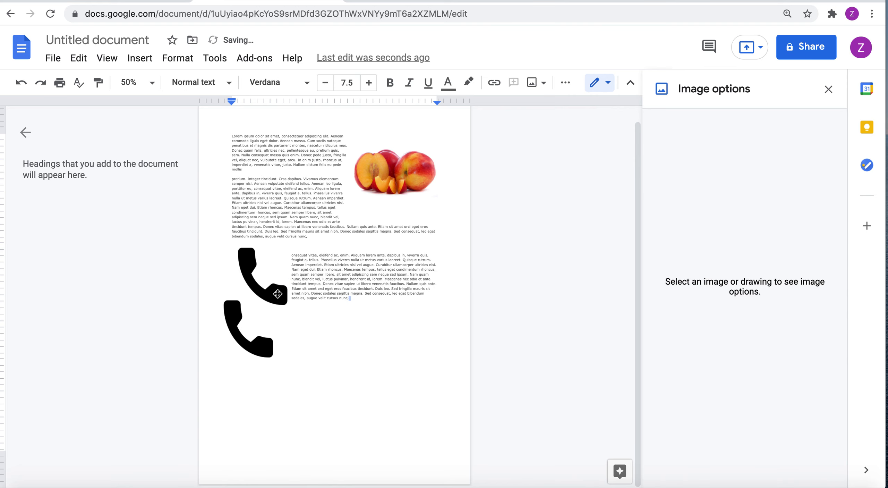
- Delete the extra phone image underneath and nudge the remaining one beside the second block of text
{"action": "left_click", "coordinate": [264, 342]}
{"action": "key", "text": "BackSpace"}
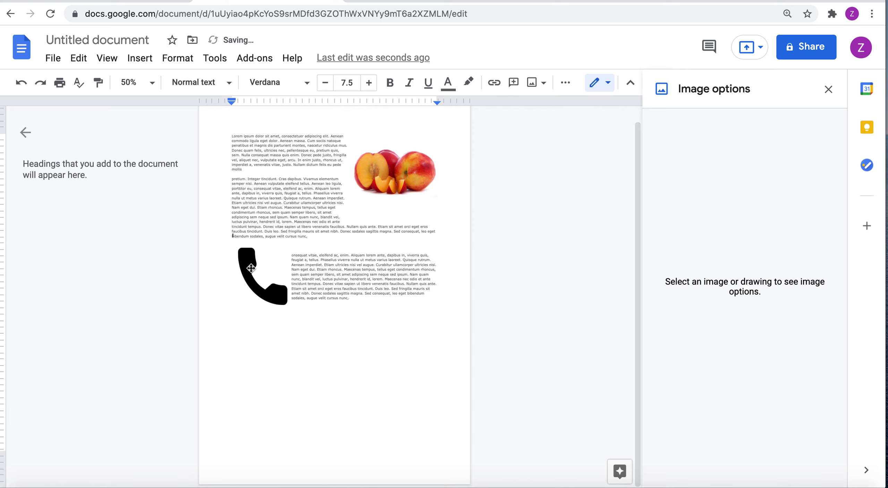
{"action": "mouse_move", "coordinate": [251, 268]}
{"action": "left_mouse_down"}
{"action": "mouse_move", "coordinate": [244, 258]}
{"action": "mouse_move", "coordinate": [253, 268]}
{"action": "left_mouse_up"}
{"action": "left_click", "coordinate": [331, 347]}
{"action": "left_click", "coordinate": [350, 350]}
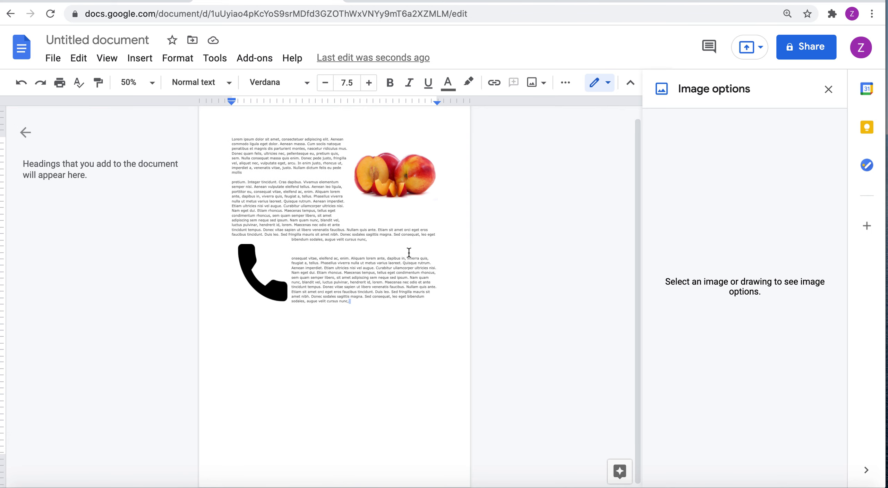
- Move the phone image down below all the text and the peaches image up toward the page's upper right corner
{"action": "left_click", "coordinate": [281, 257]}
{"action": "left_click_drag", "start_coordinate": [255, 280], "coordinate": [257, 360]}
{"action": "left_click", "coordinate": [393, 154]}
{"action": "left_click", "coordinate": [384, 300]}
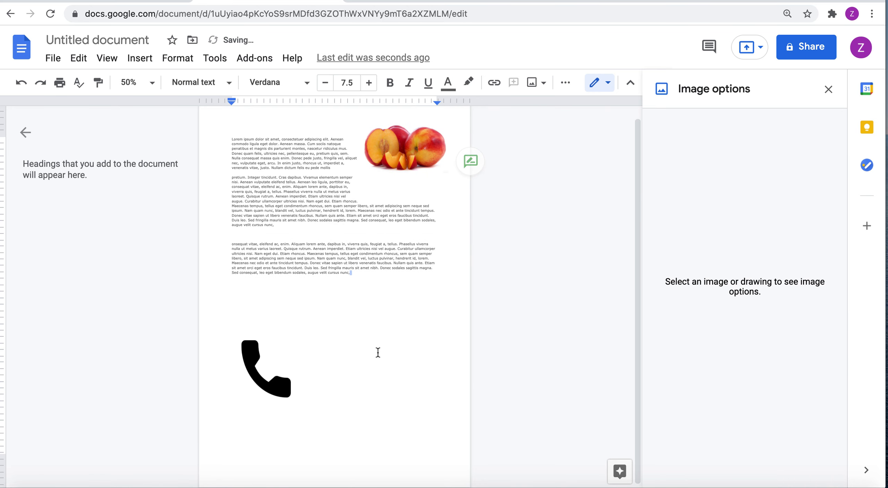